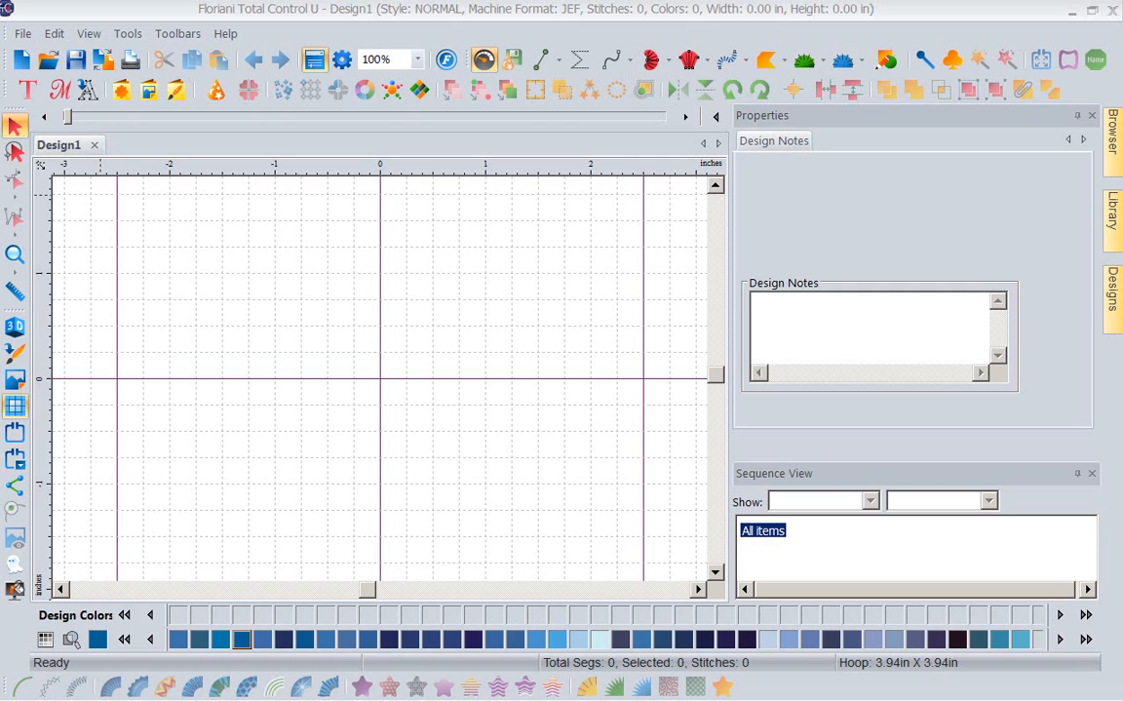
left_click(130, 36)
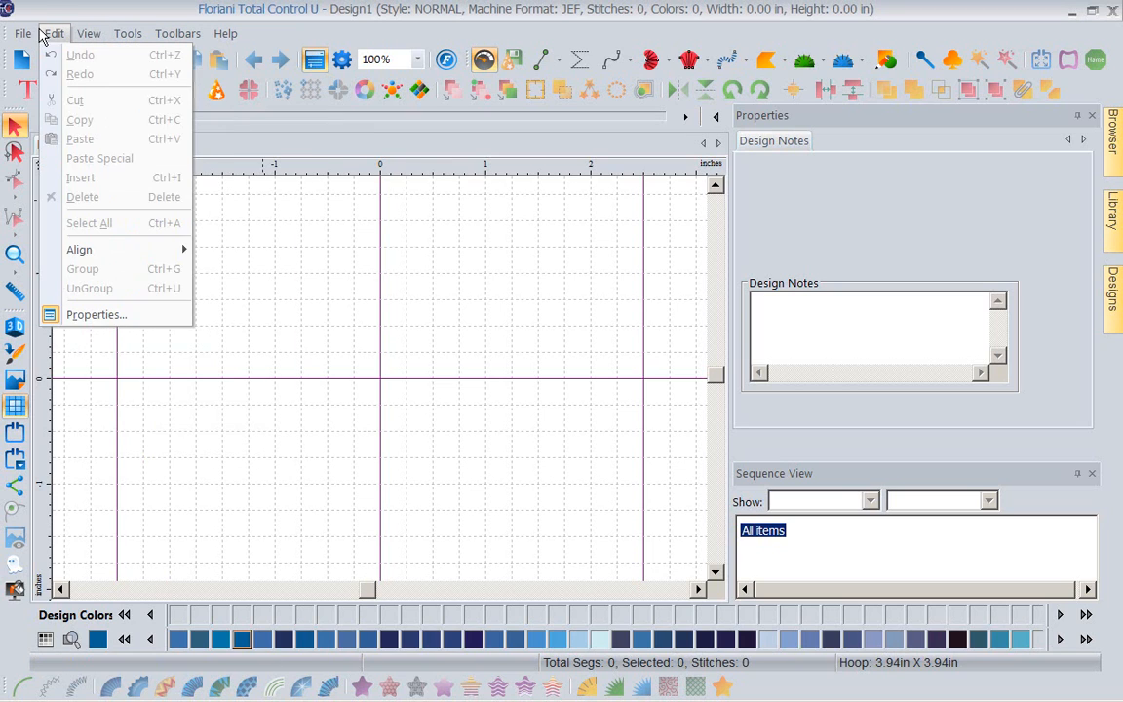
mouse_move(73, 35)
mouse_move(121, 38)
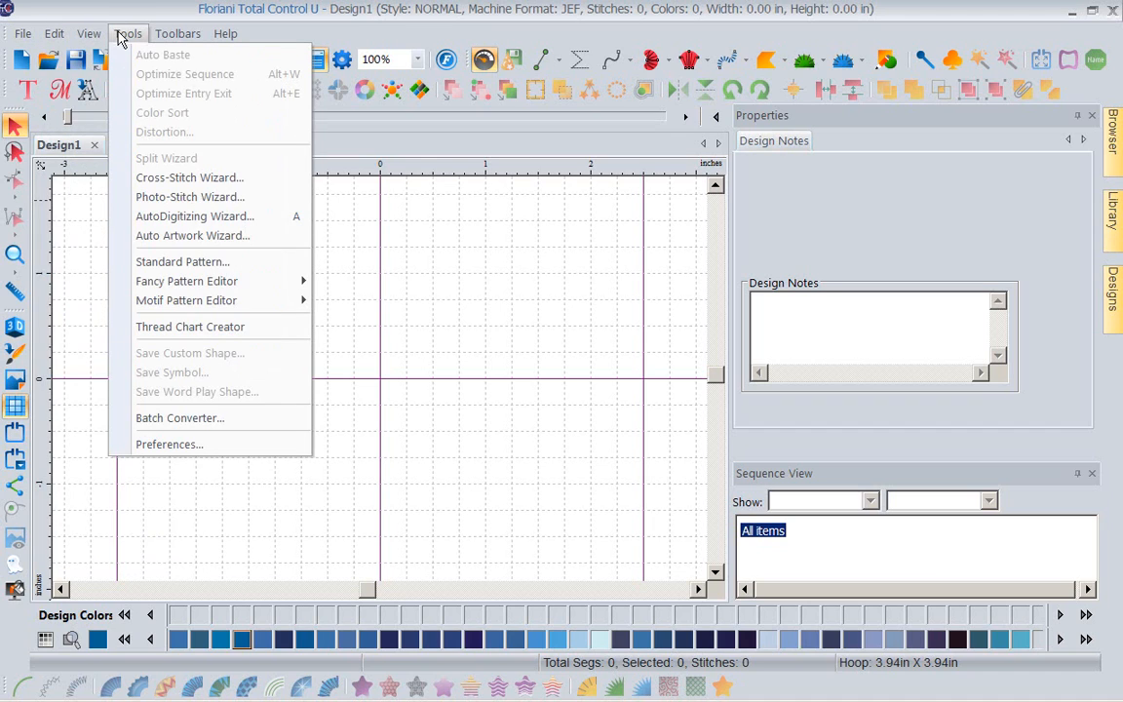
left_click(383, 377)
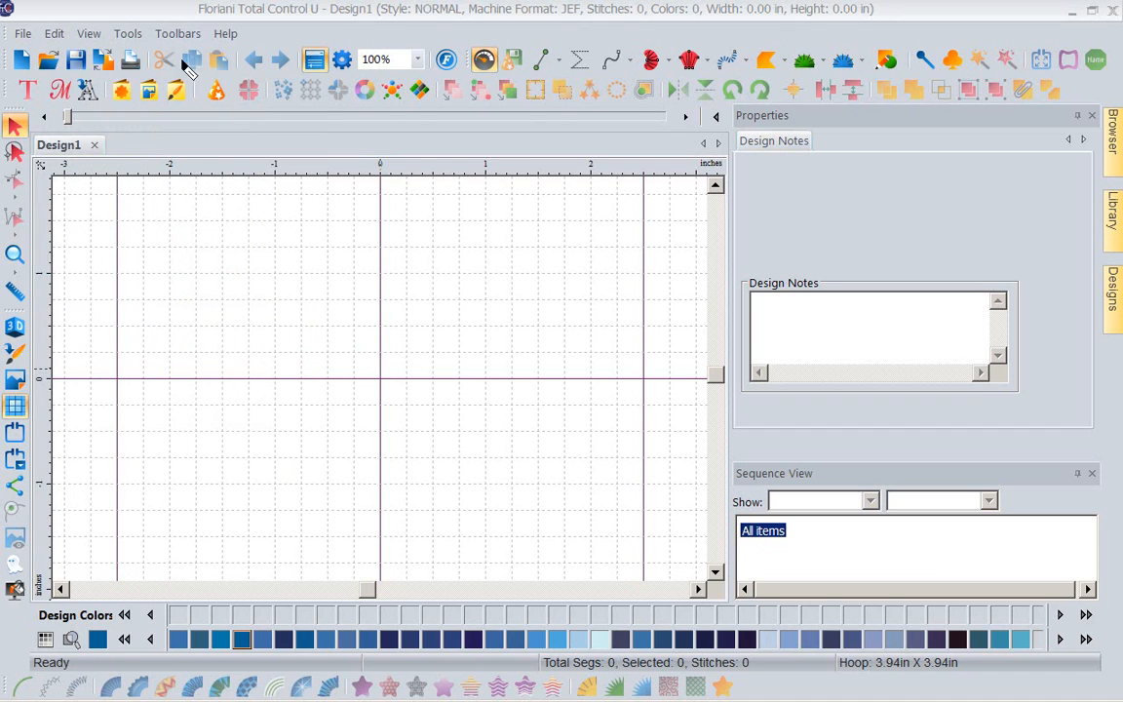
mouse_move(110, 43)
left_mouse_down()
mouse_move(147, 40)
mouse_move(148, 23)
mouse_move(103, 21)
mouse_move(108, 41)
left_mouse_up()
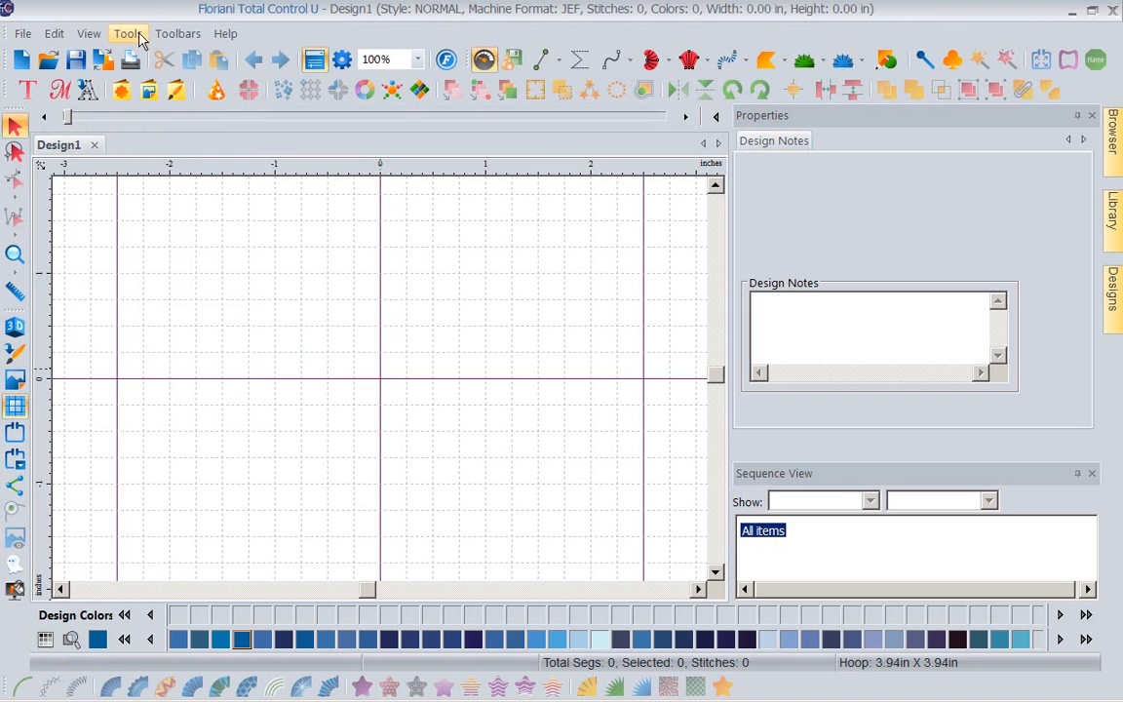
Open the program's Preferences and move the dialog up, clear of the middle of the design area.
left_click(134, 35)
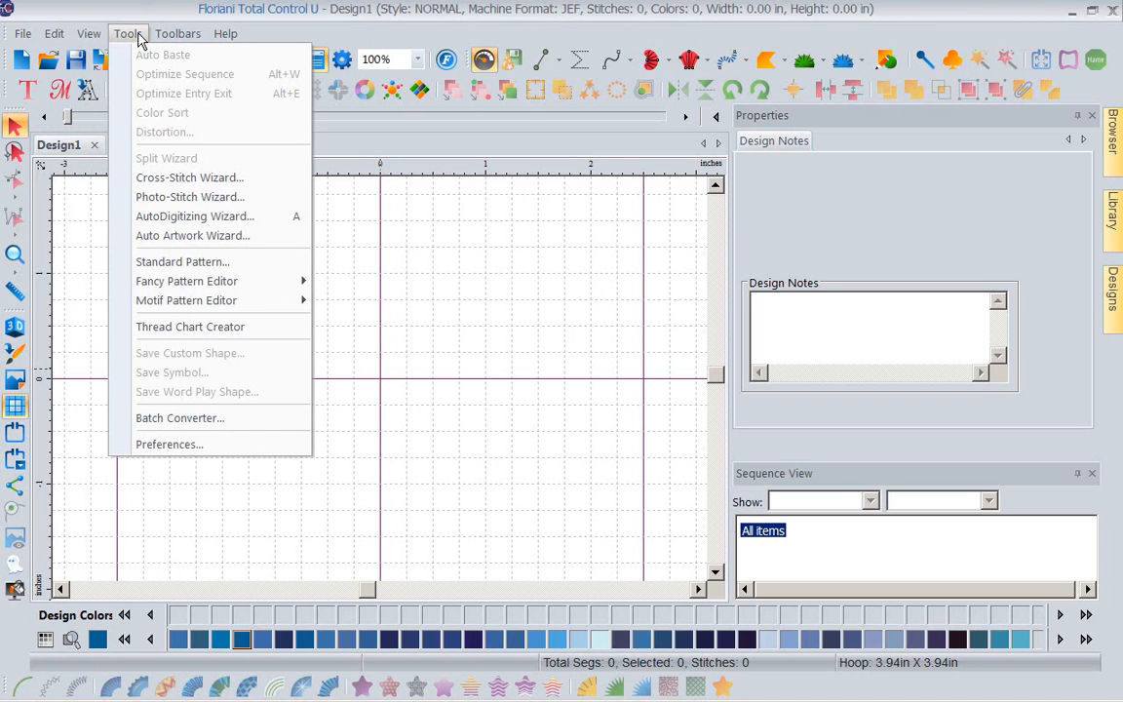
left_click(171, 444)
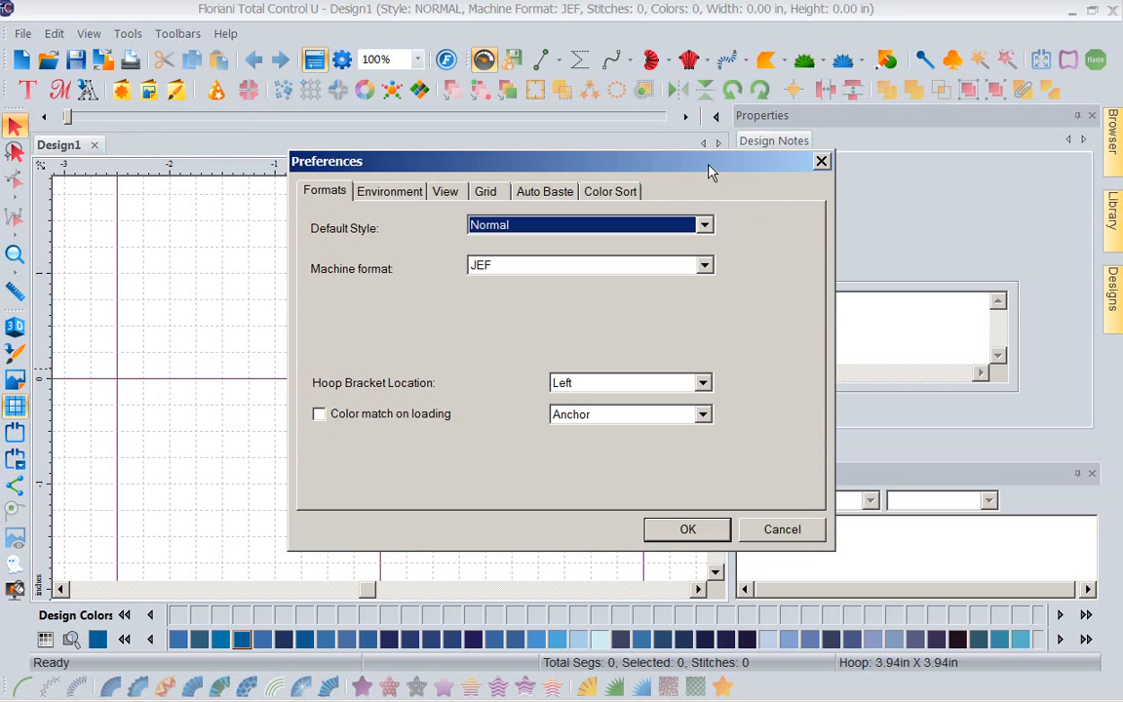
left_click_drag(685, 166, 558, 37)
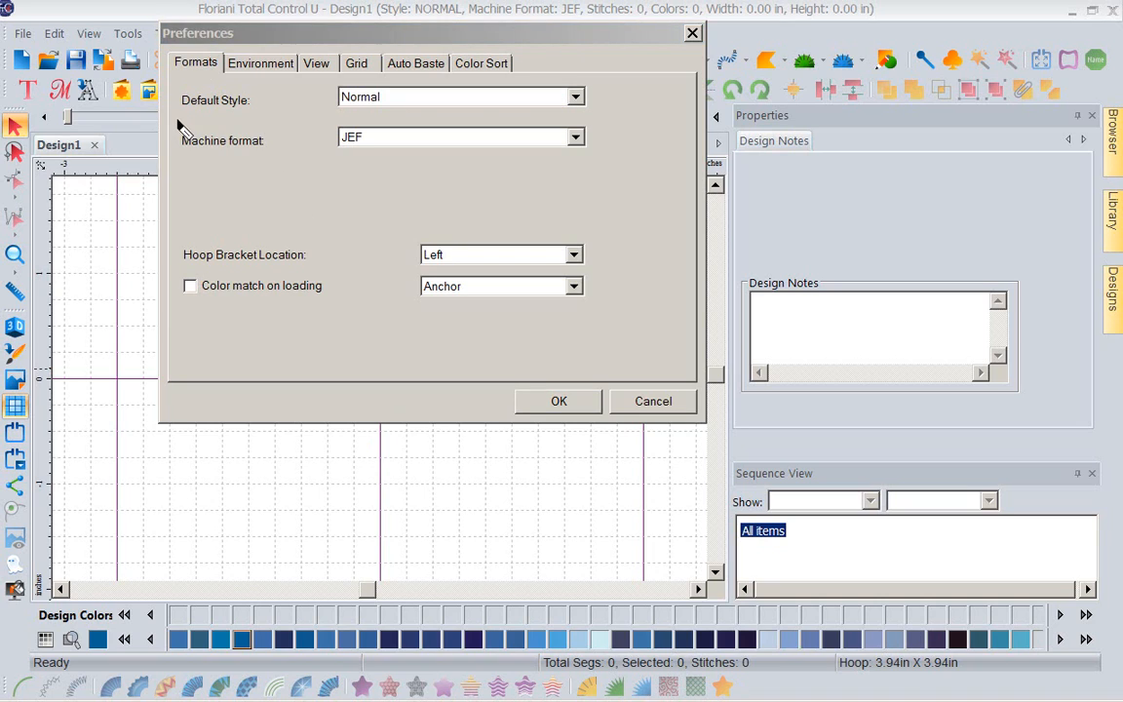
left_click_drag(175, 118, 252, 118)
left_click_drag(172, 161, 274, 163)
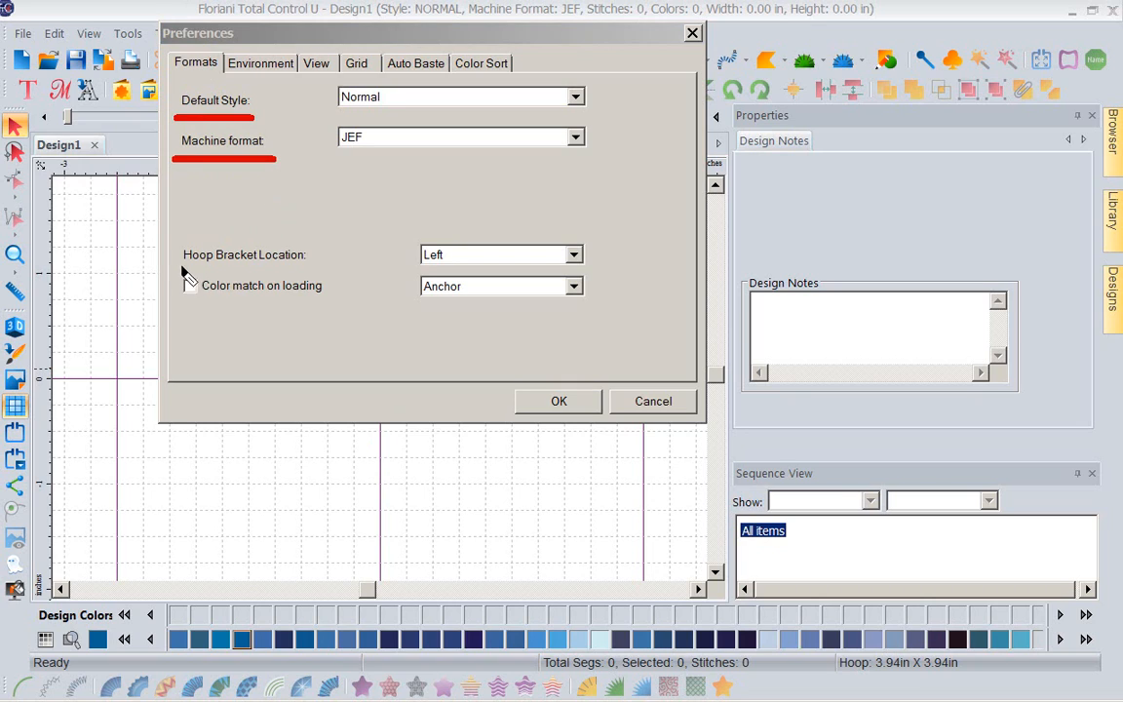
left_click_drag(176, 265, 309, 267)
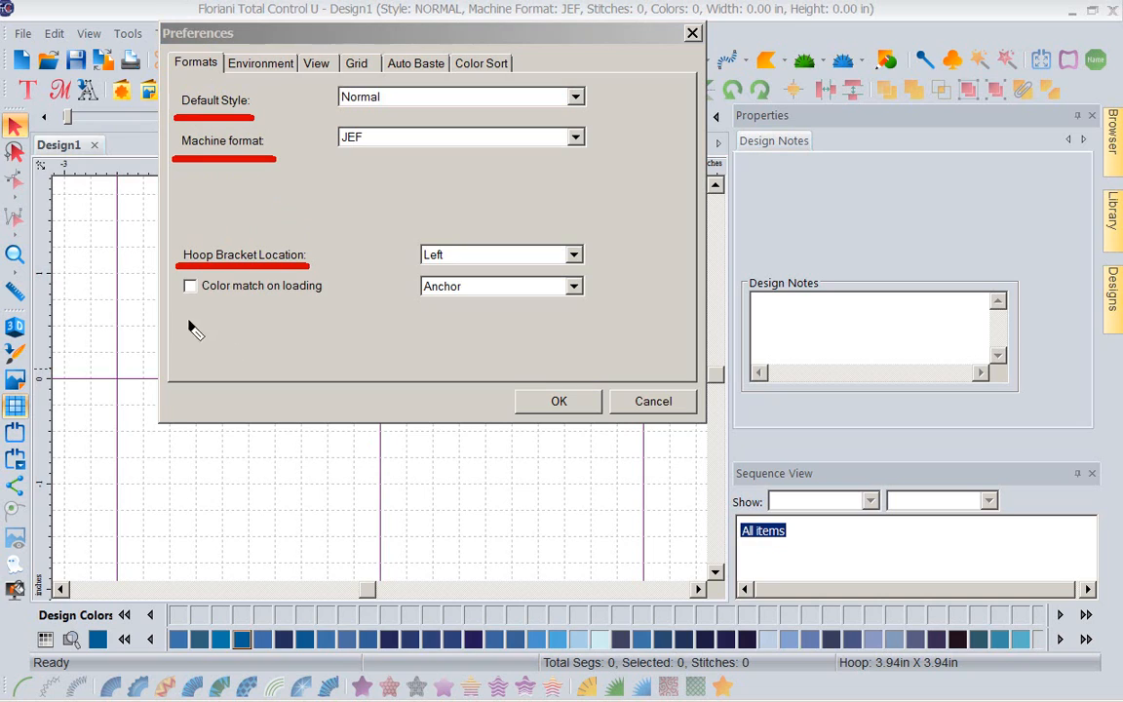
left_click_drag(180, 308, 319, 311)
key("Escape")
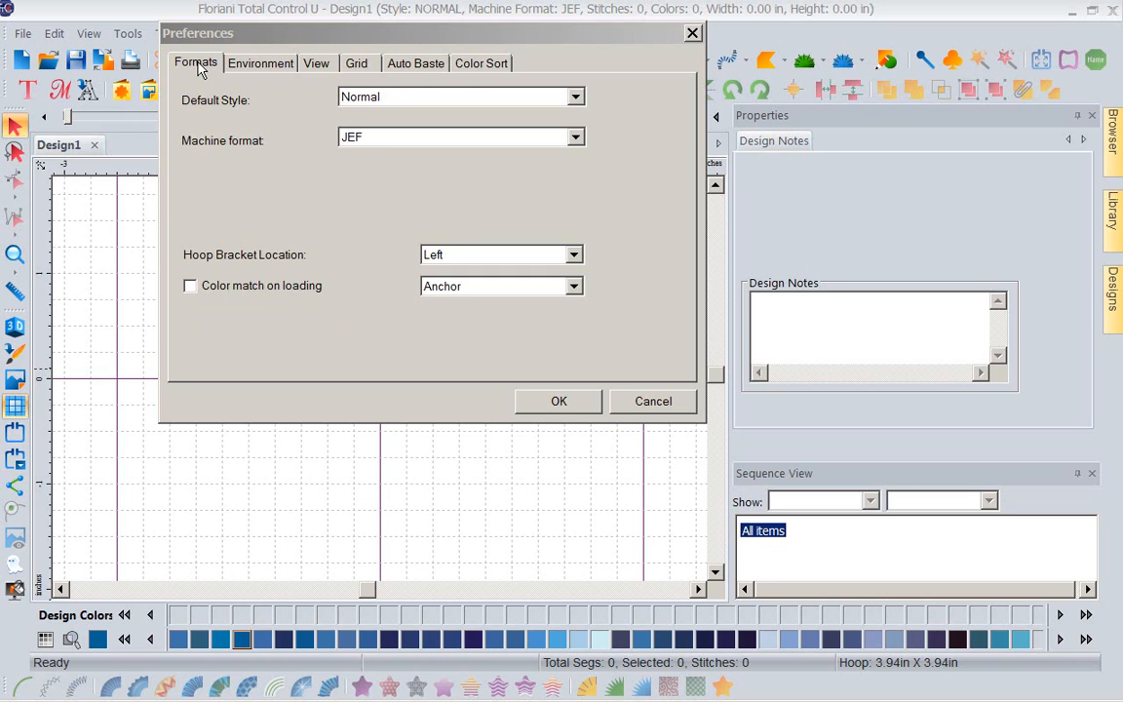
Keep the default style at Normal and set the machine format to PES.
left_click(576, 98)
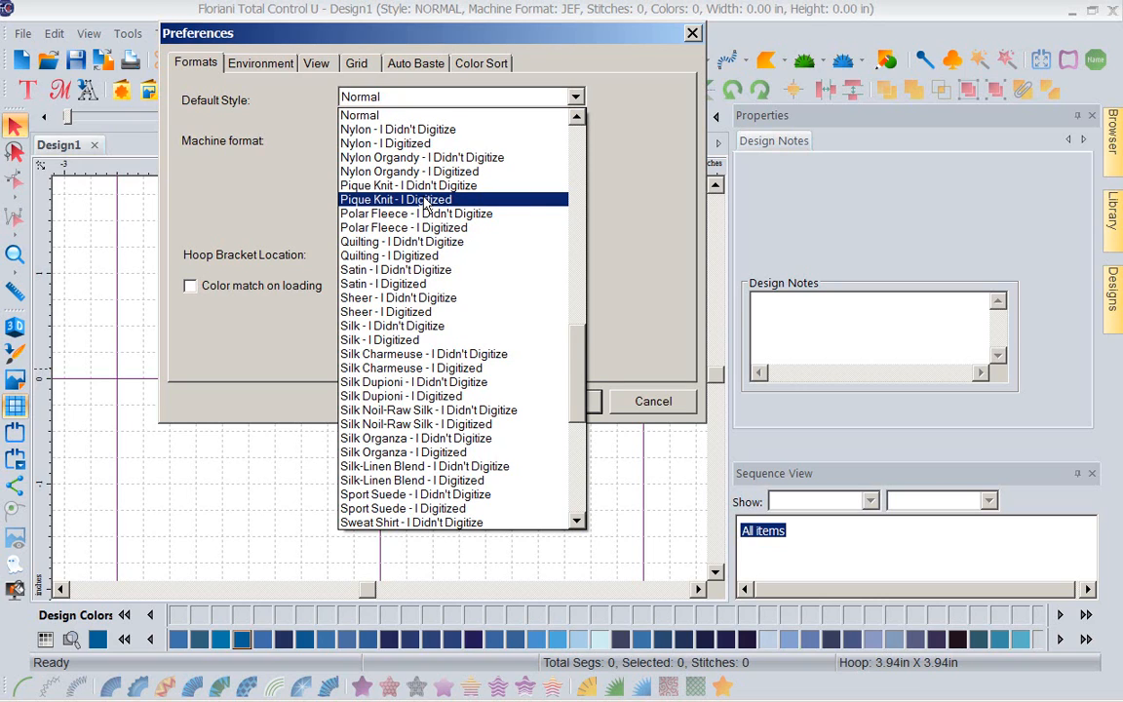
left_click(493, 114)
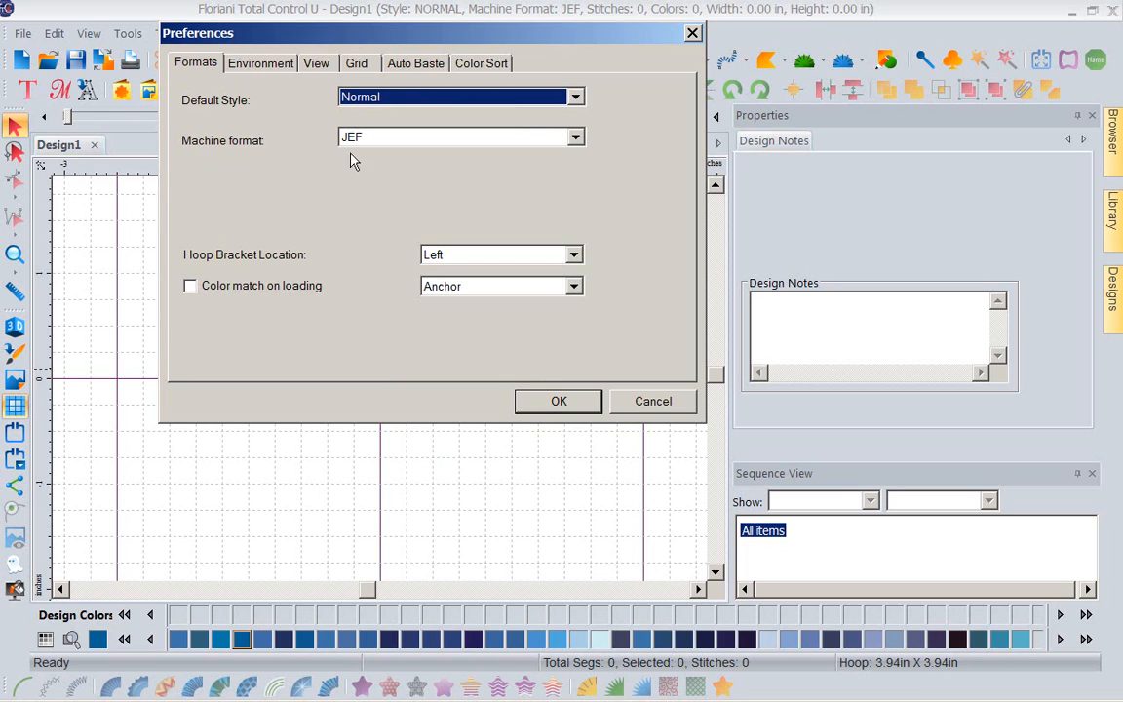
left_click(576, 139)
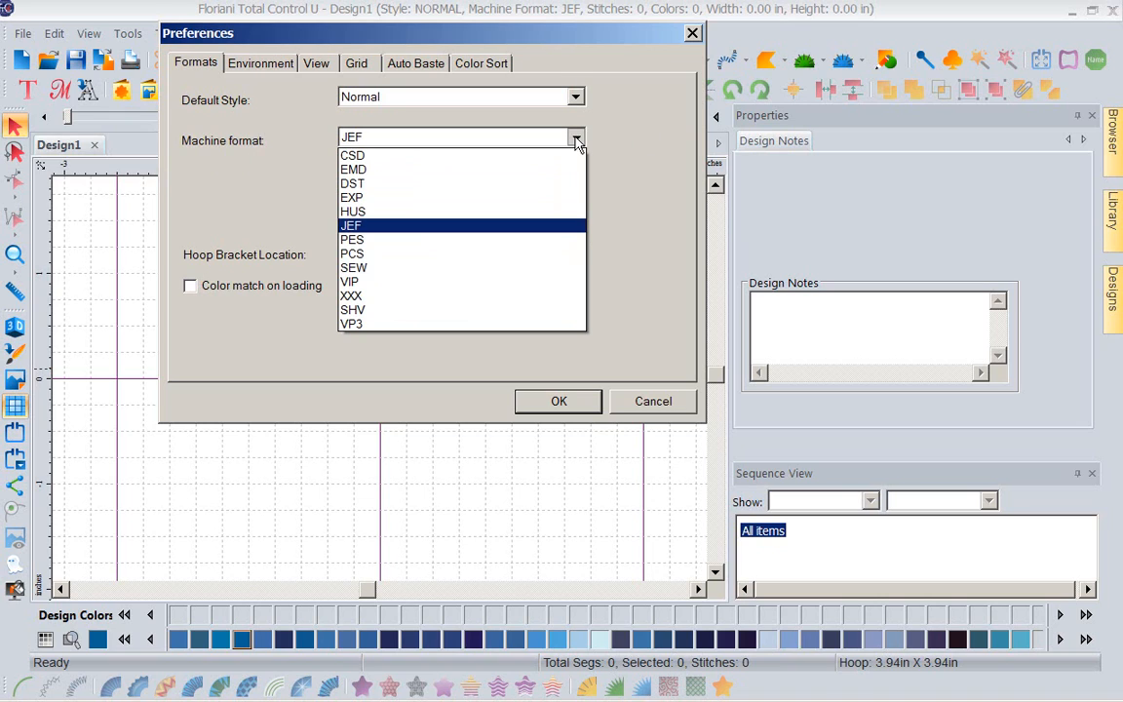
left_click(408, 241)
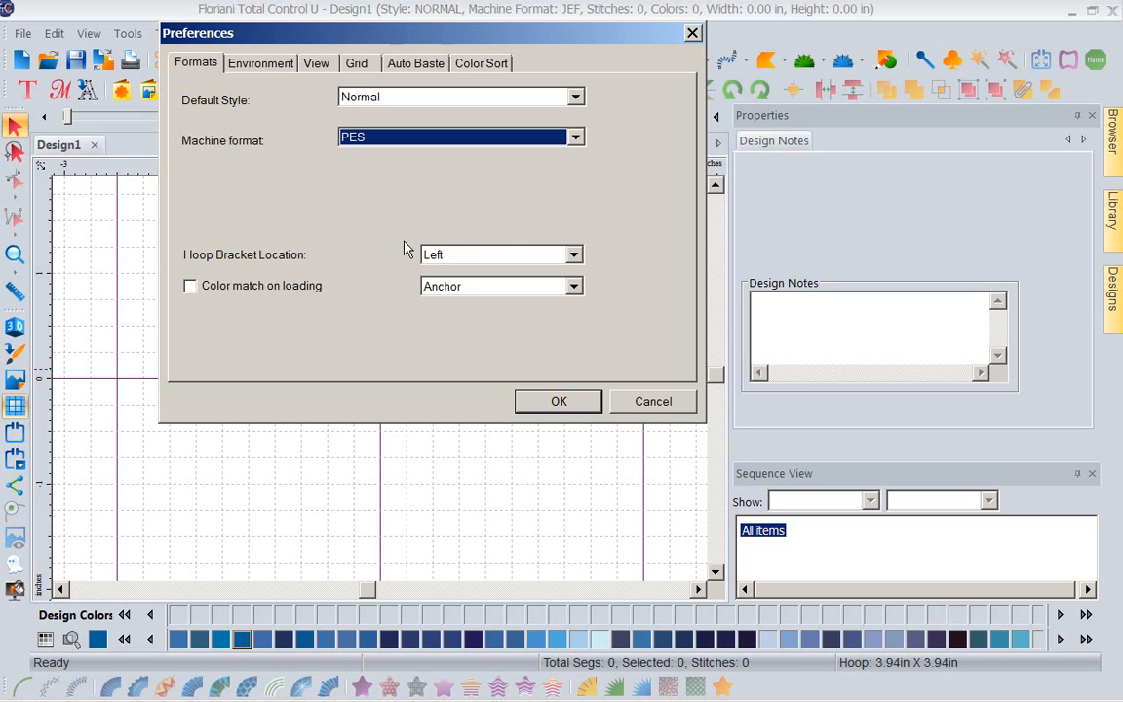
Keep the hoop bracket location at Left and enable color match on loading with the Floriani Poly thread chart.
left_click(574, 256)
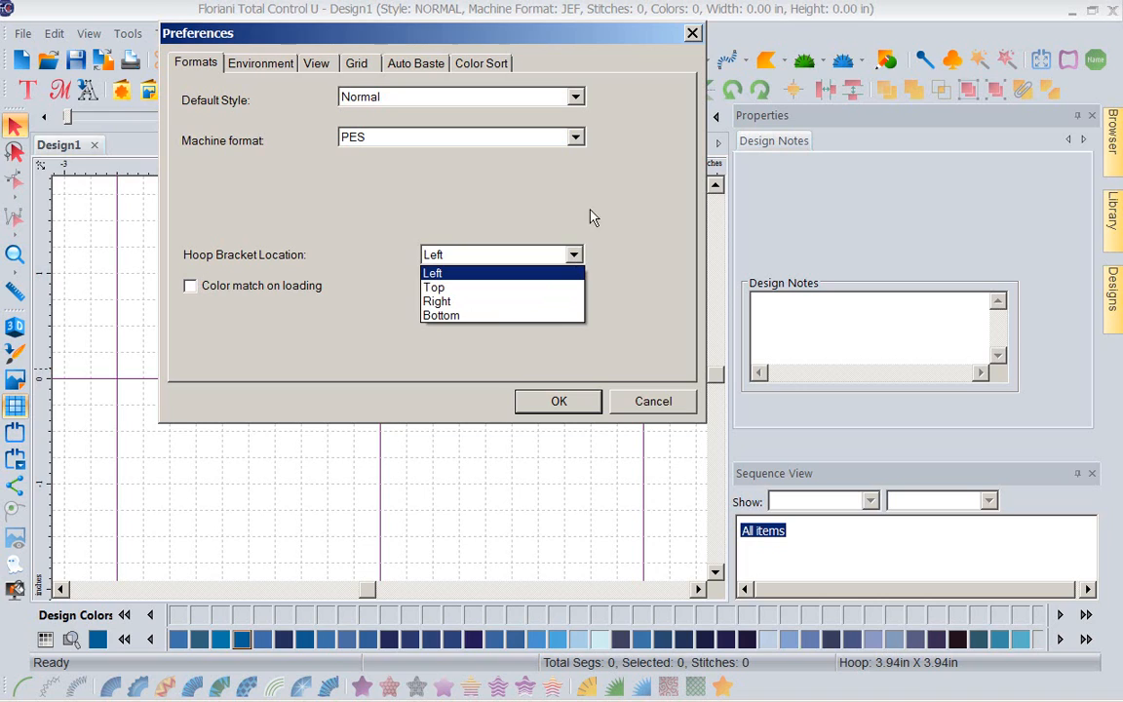
left_click(652, 139)
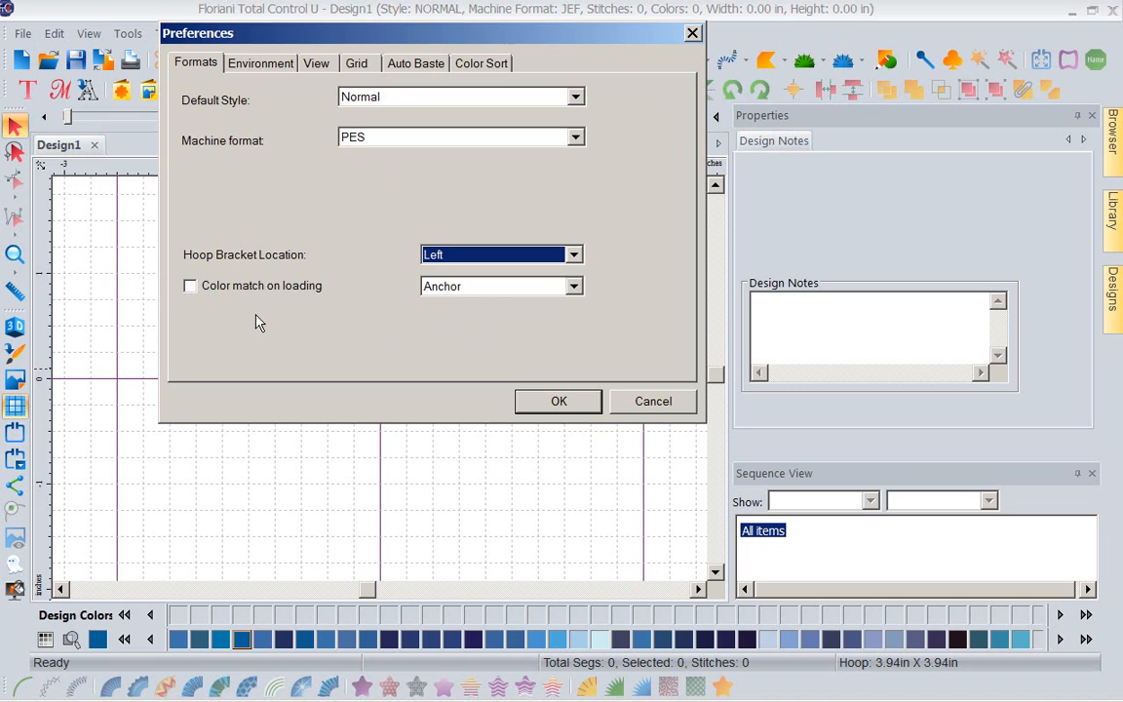
left_click(193, 288)
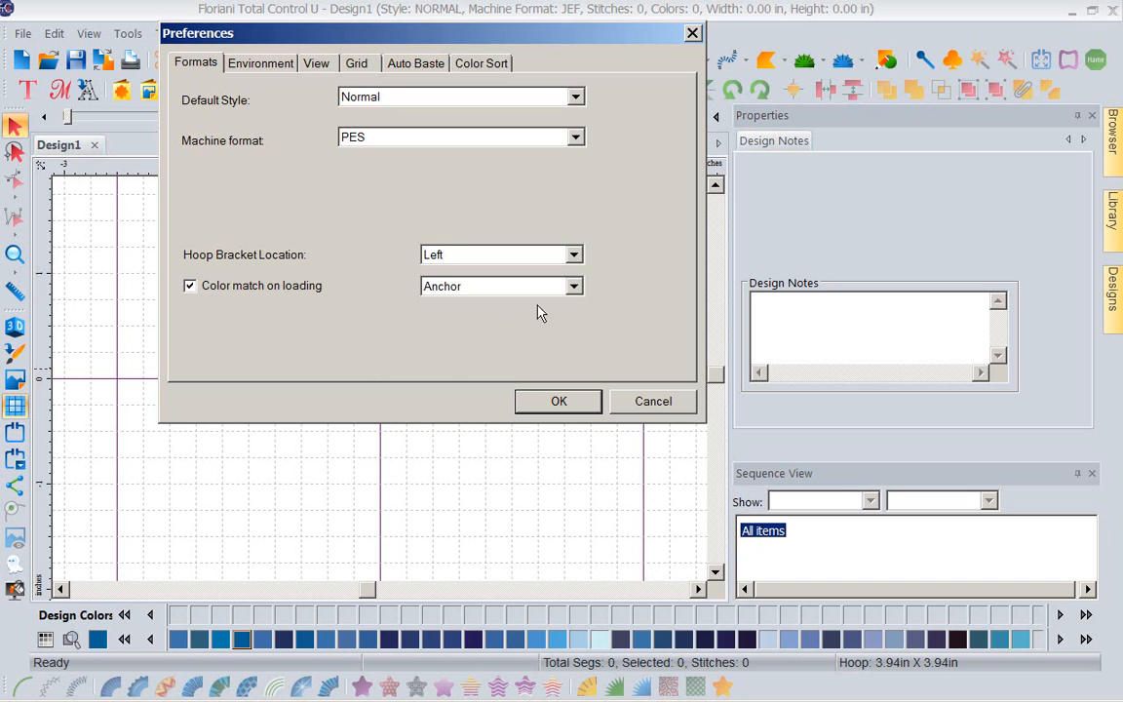
left_click(574, 287)
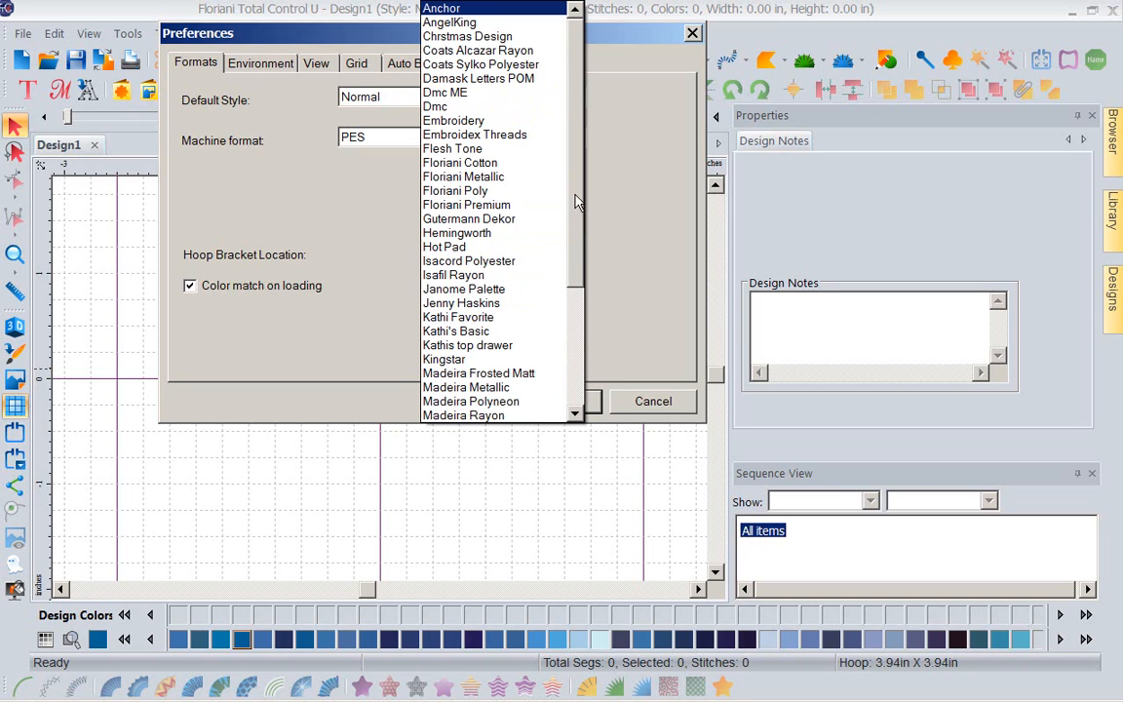
left_click(465, 195)
left_click(574, 288)
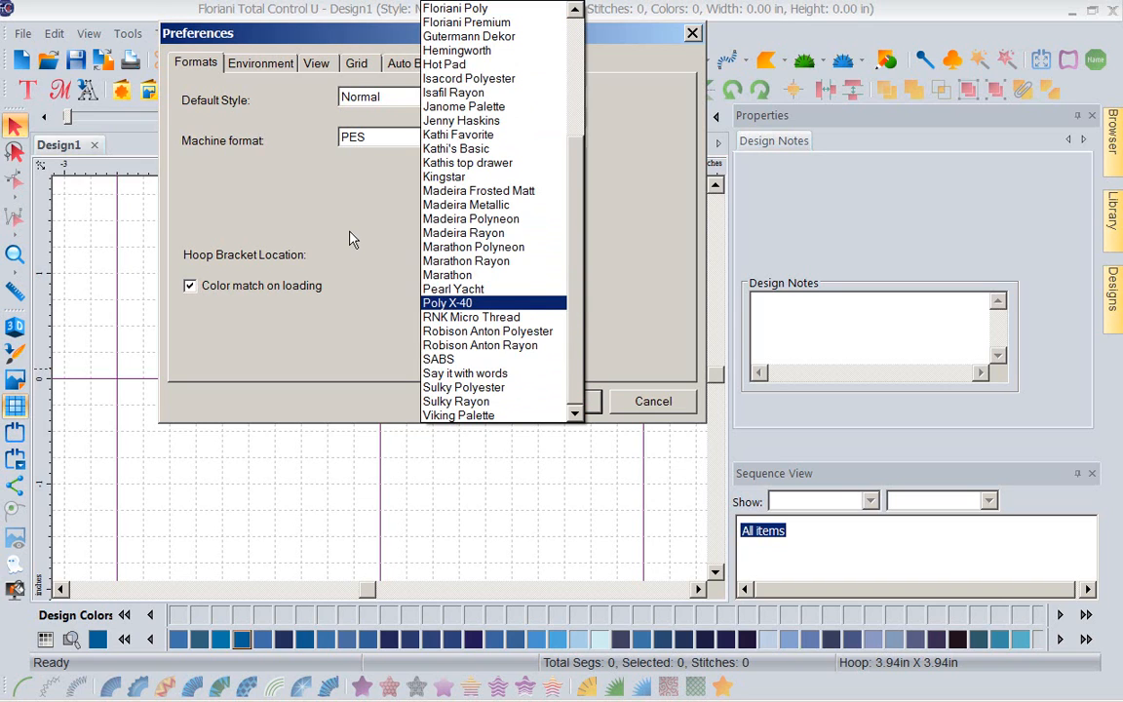
left_click(353, 239)
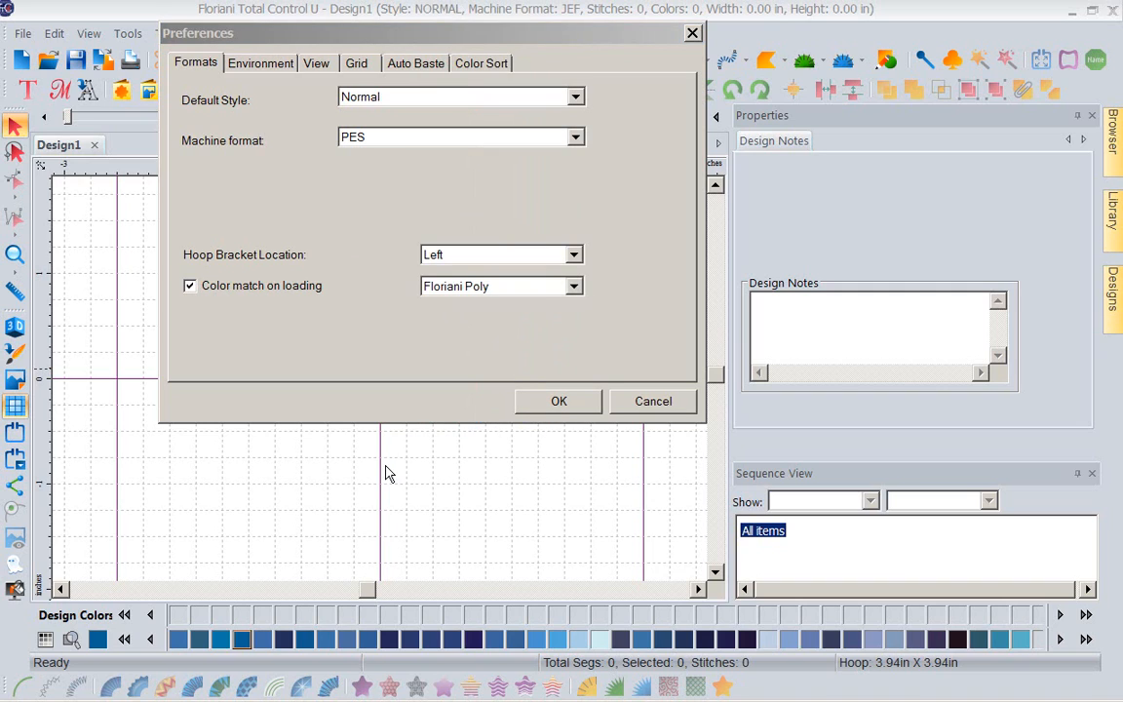
Examine the thread charts offered for color match on loading, keeping Floriani Poly selected.
left_click(574, 289)
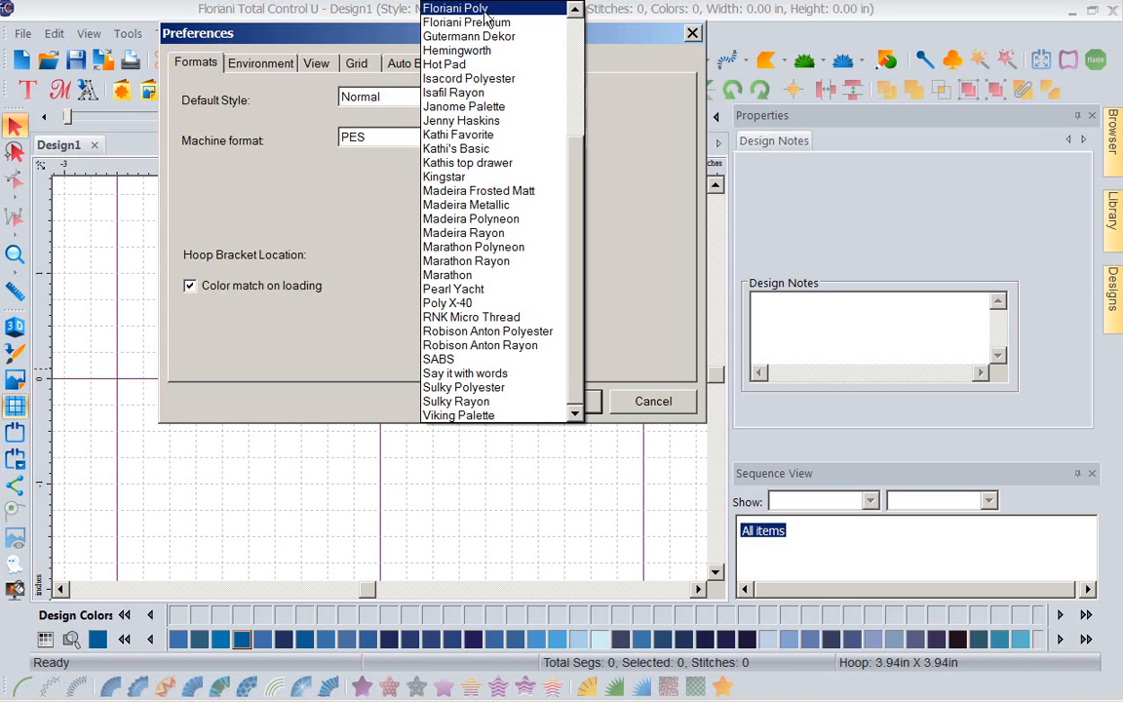
left_click(436, 10)
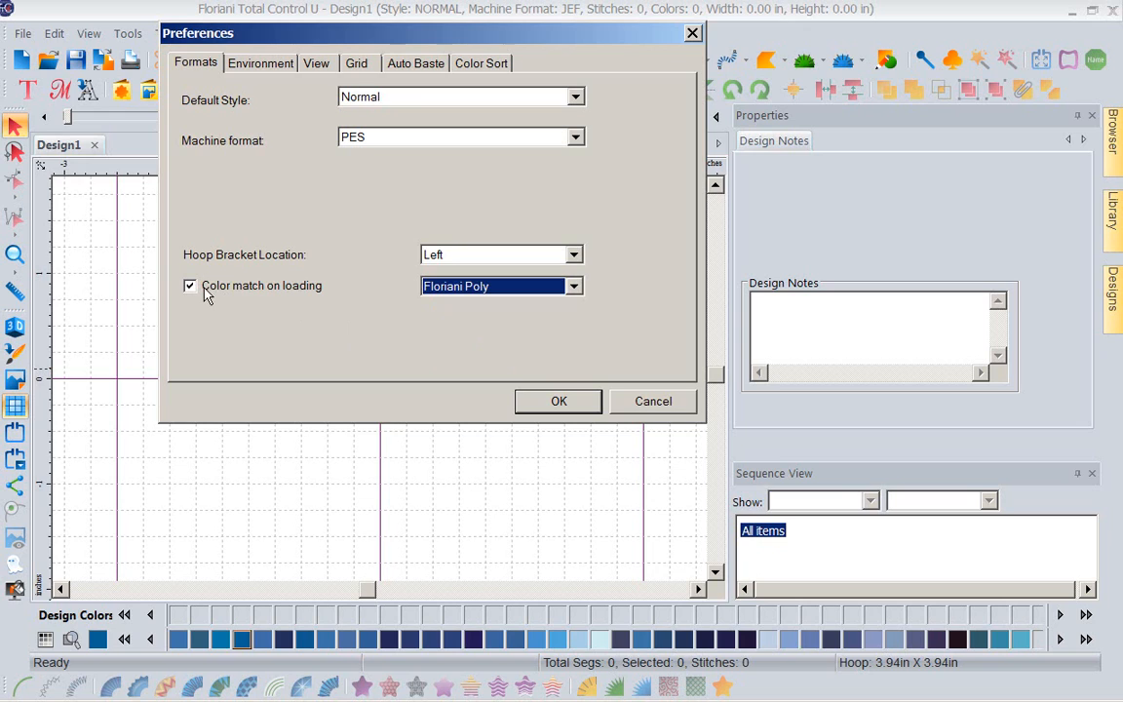
left_click(575, 286)
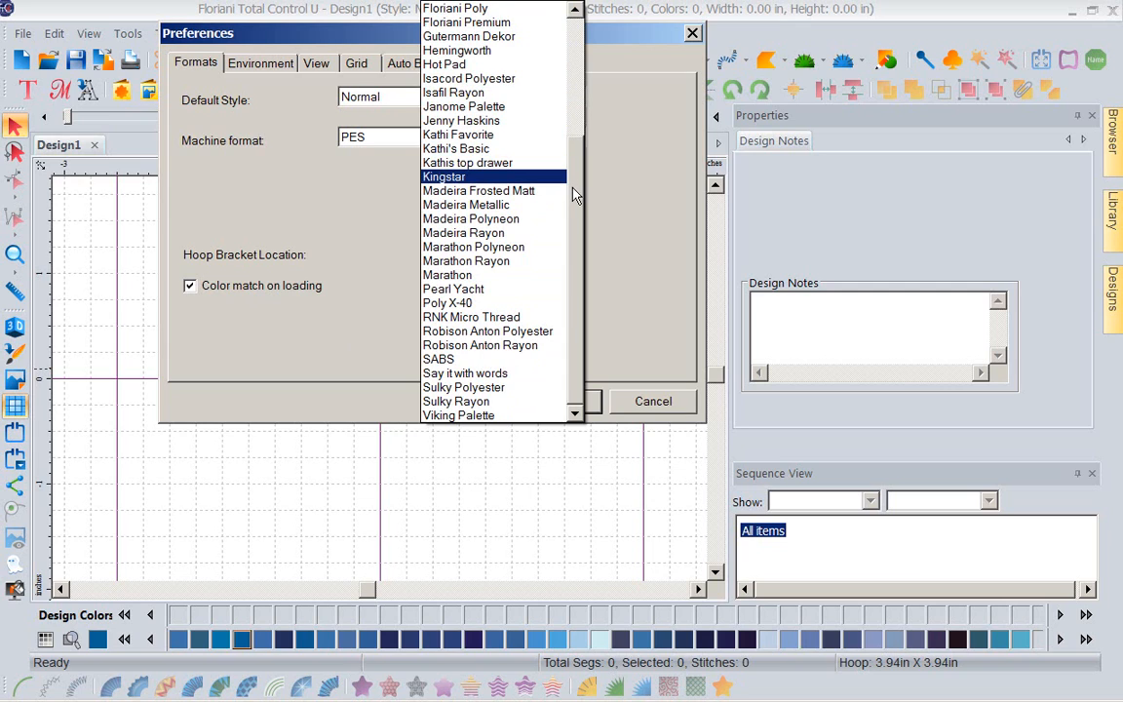
scroll(574, 85, "up", 4)
scroll(573, 86, "up", 1)
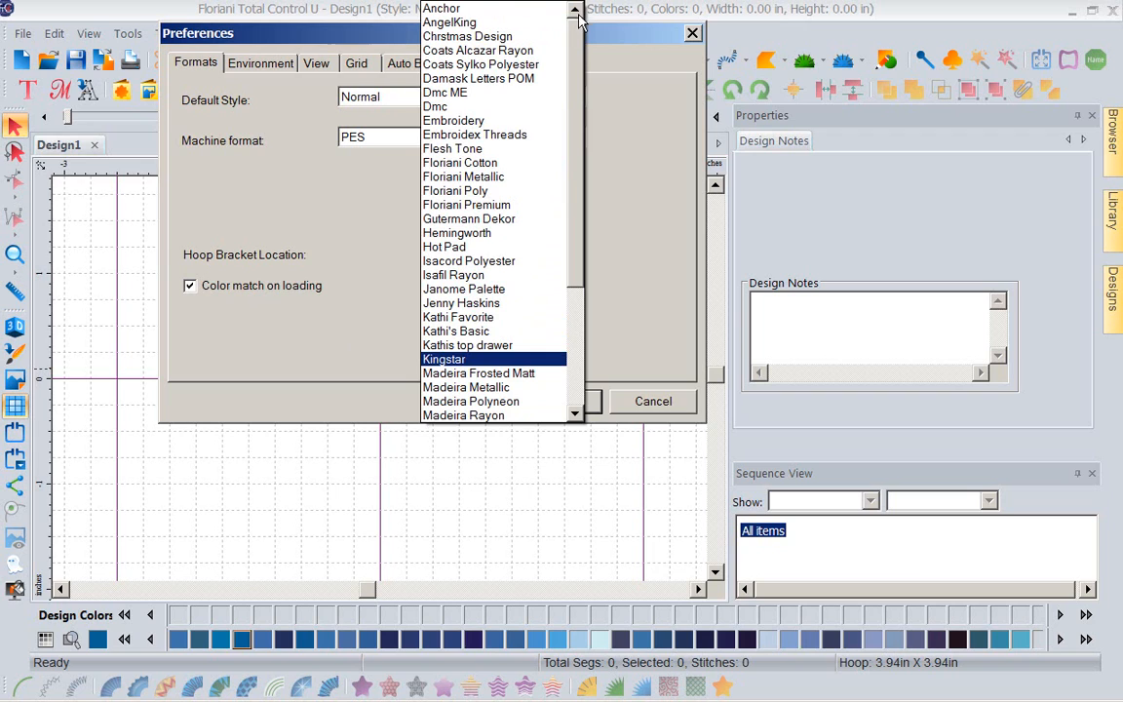
scroll(579, 153, "down", 3)
scroll(581, 186, "down", 2)
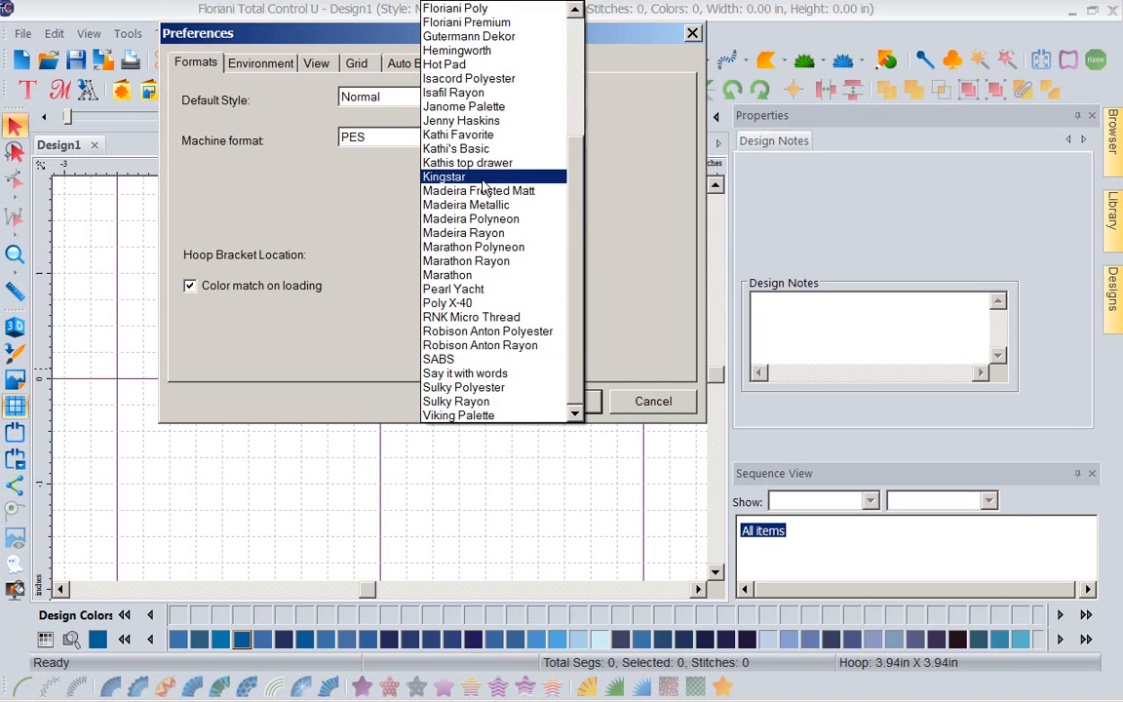
left_click(474, 12)
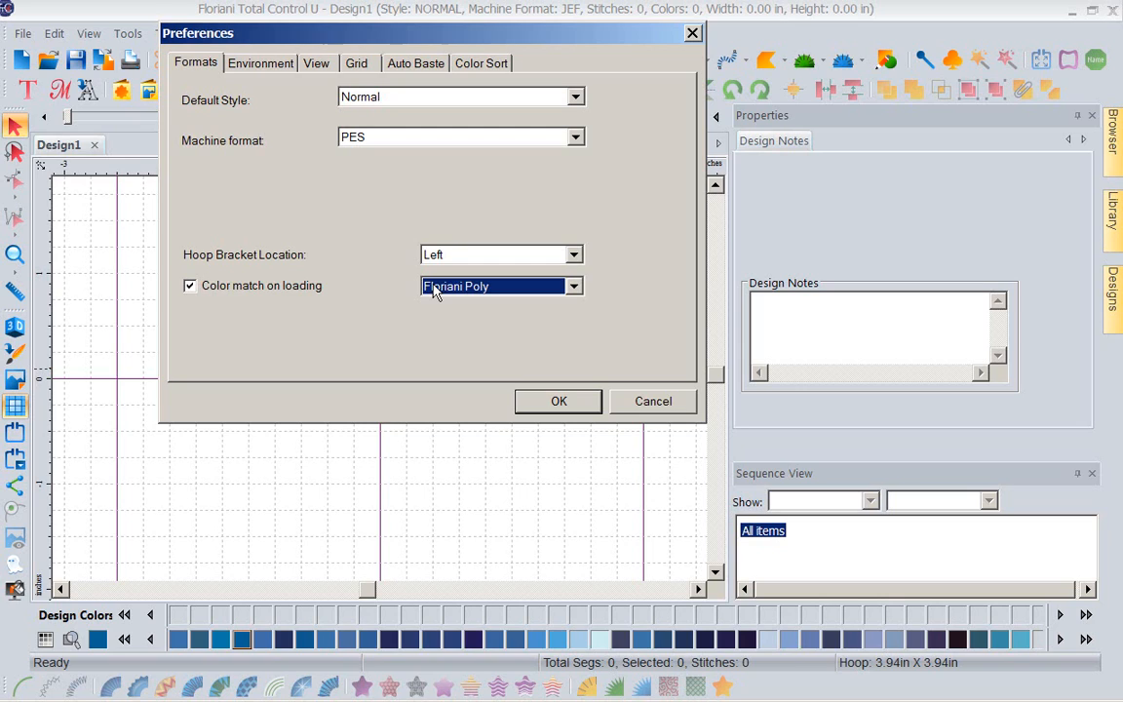
Keep the environment units at Imperial and the autosave interval at 5 min.
left_click(267, 65)
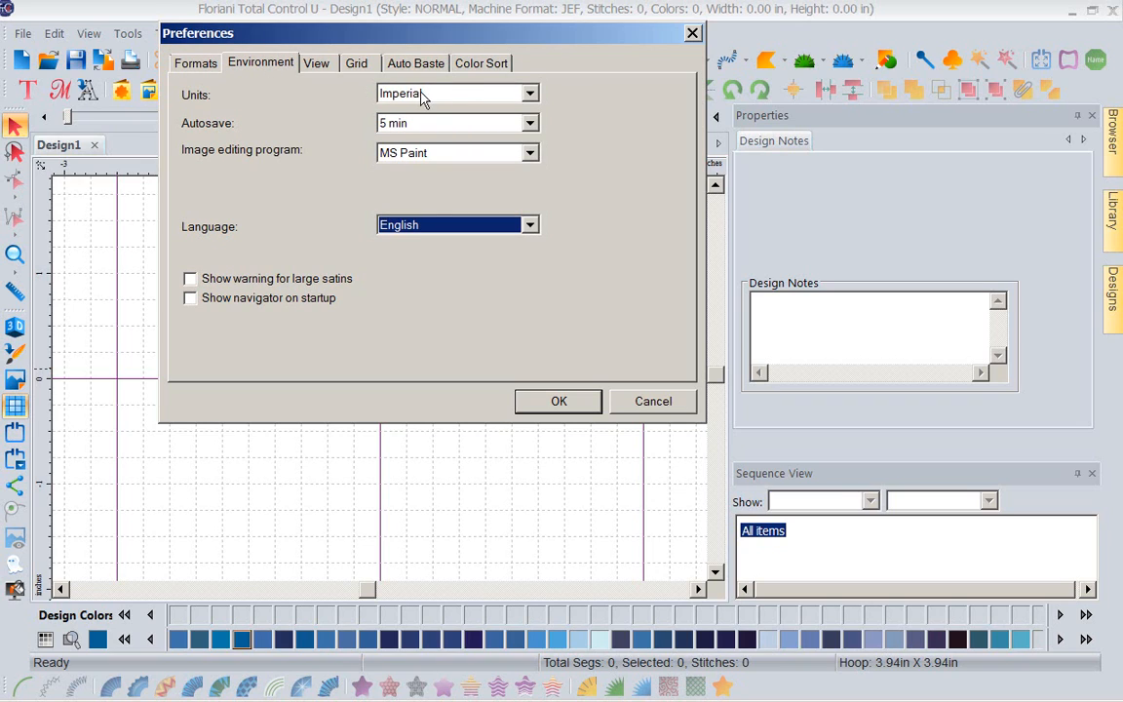
left_click(532, 94)
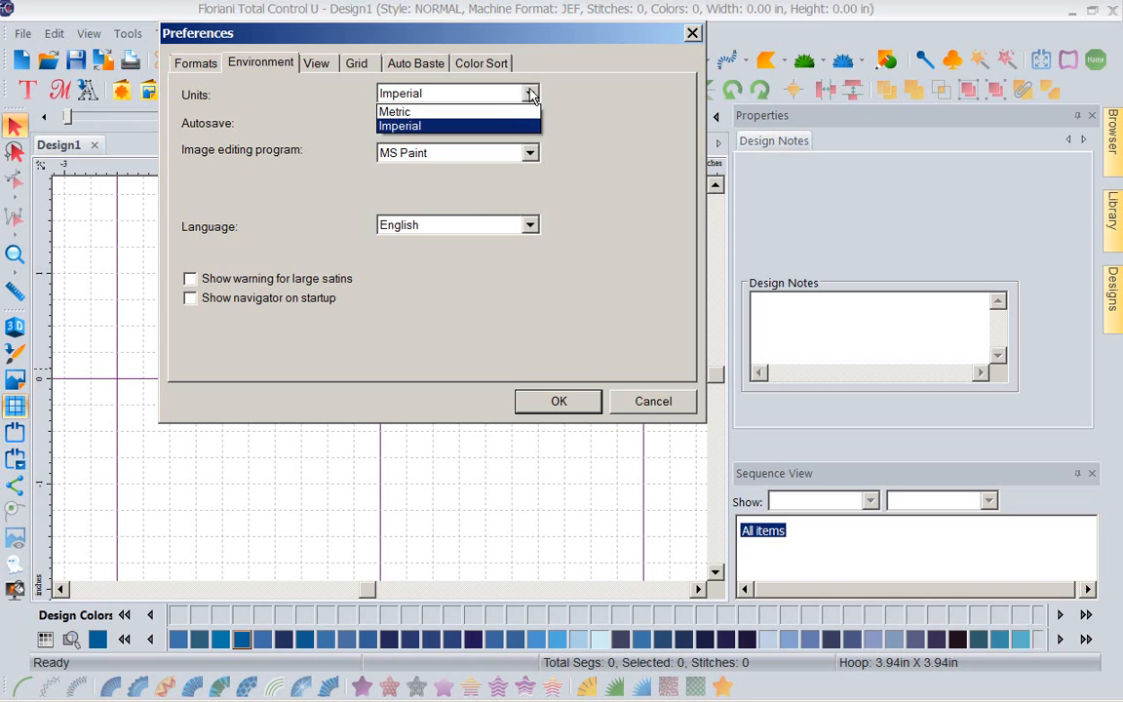
left_click(477, 97)
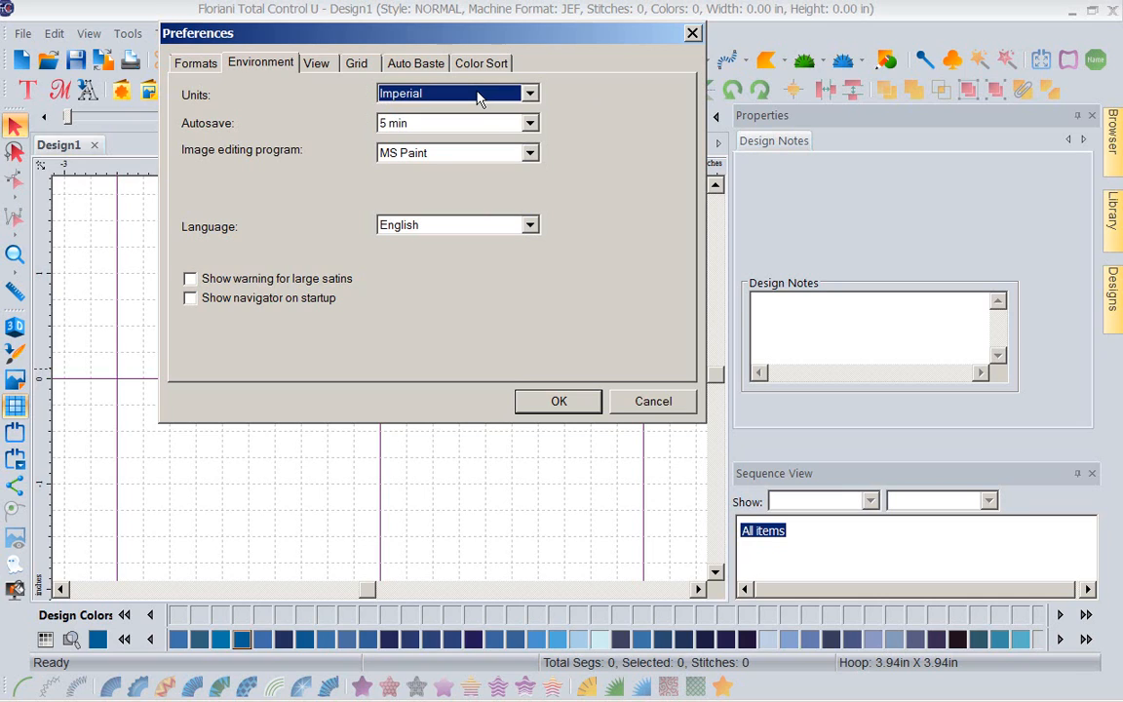
left_click(531, 124)
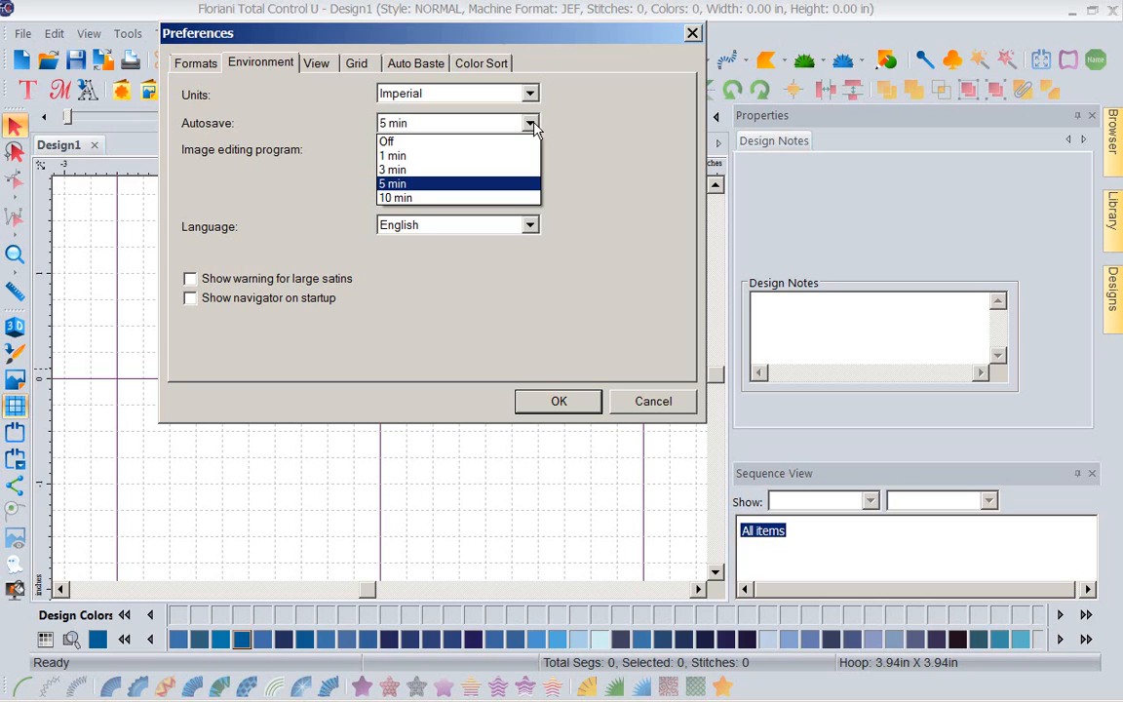
left_click(395, 184)
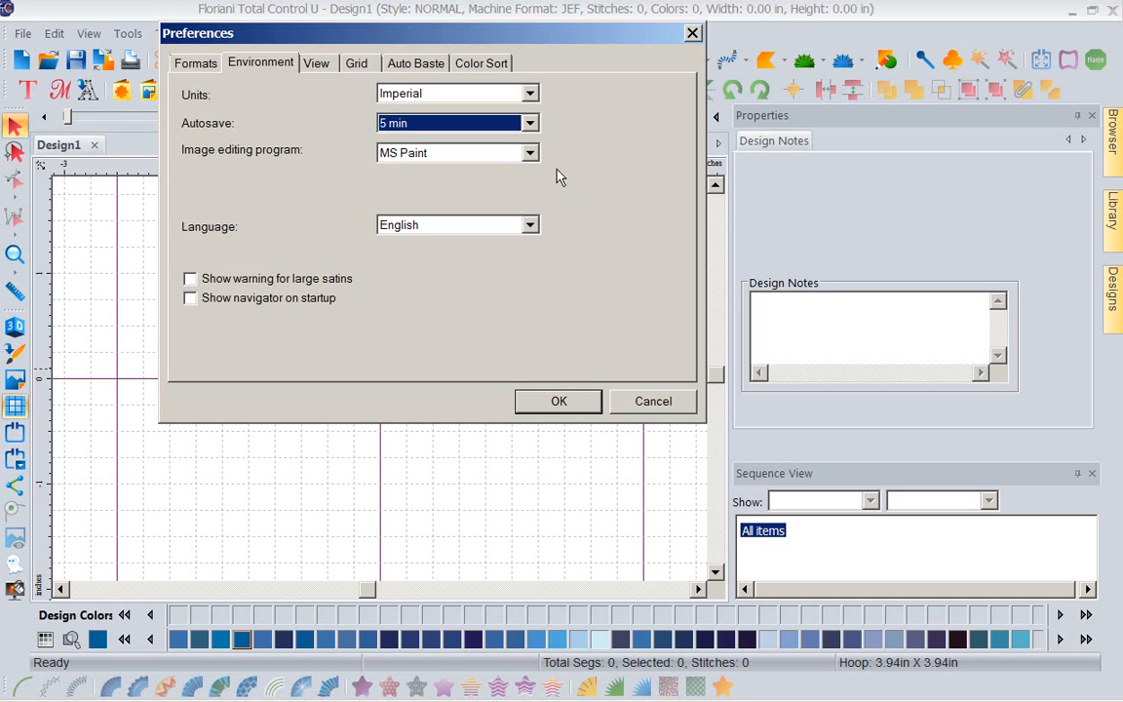
Check the image editing program choices, keeping MS Paint, and switch the warning for large satins on and off again.
left_click(530, 155)
left_click(530, 156)
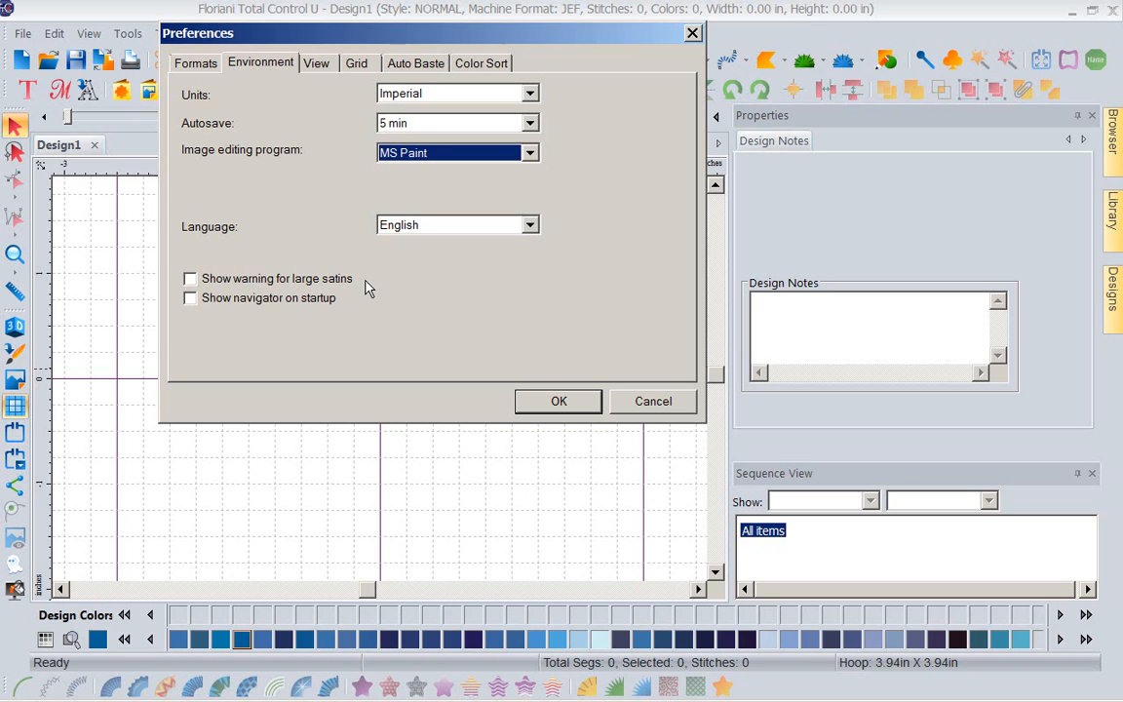
left_click(190, 280)
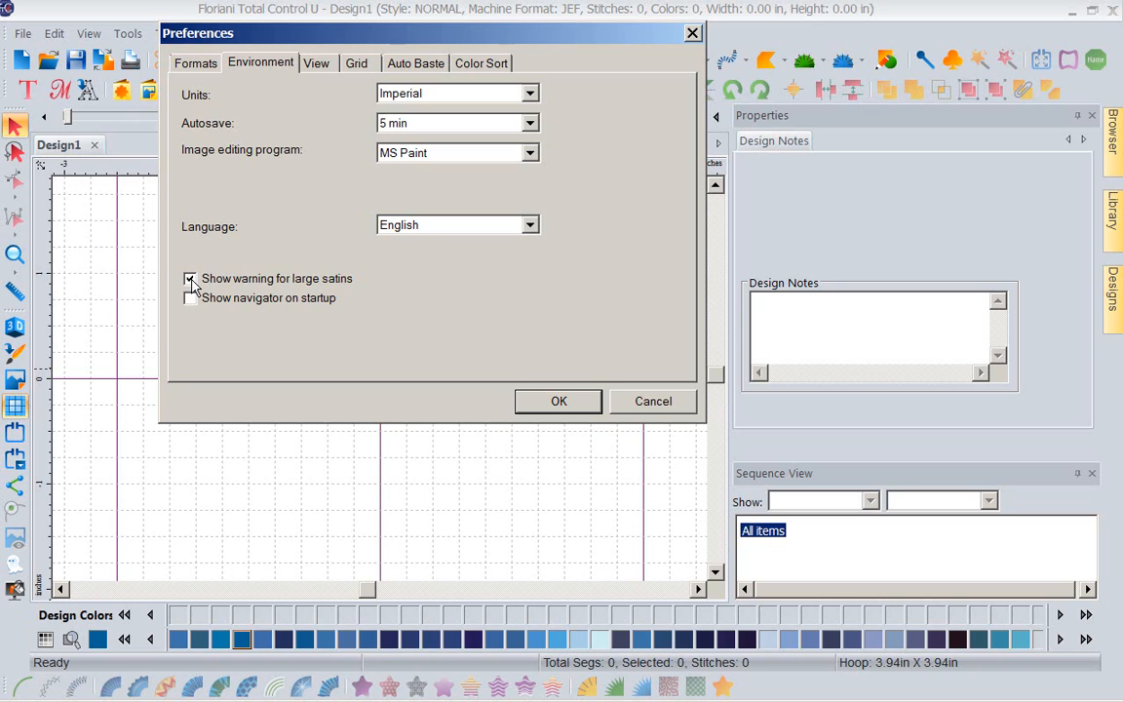
left_click(190, 280)
Examine the colors available for the selection highlight, including the extended color chooser, keeping the magenta highlight.
left_click(319, 62)
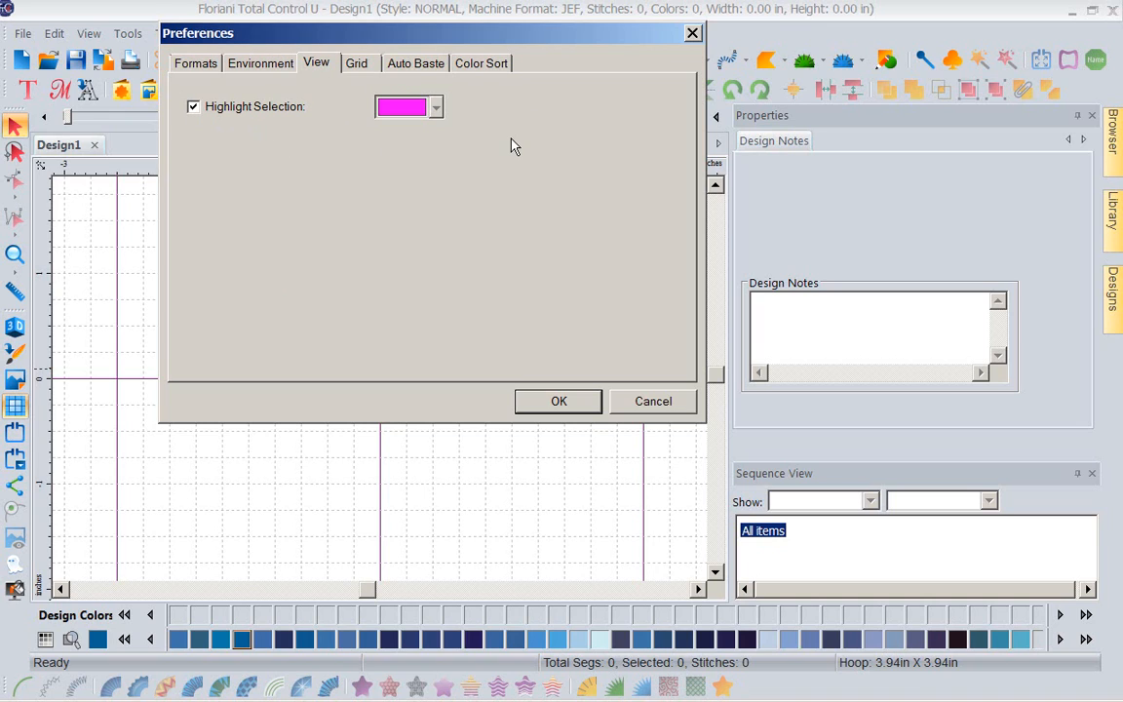
left_click(437, 108)
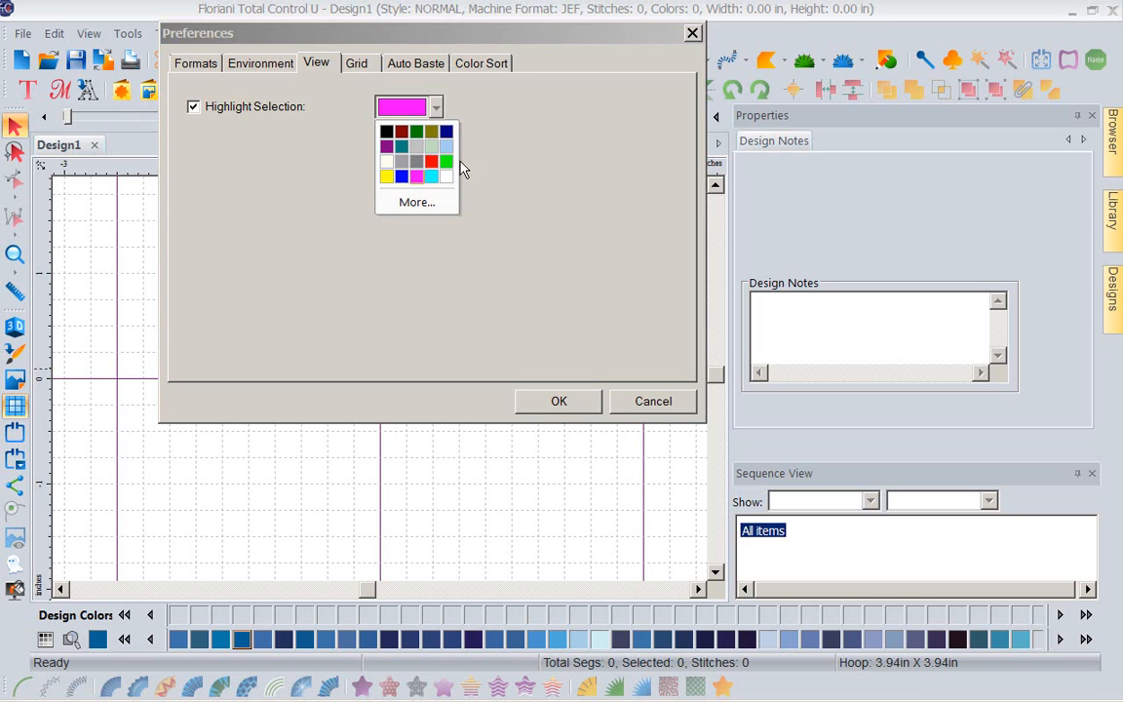
left_click(412, 204)
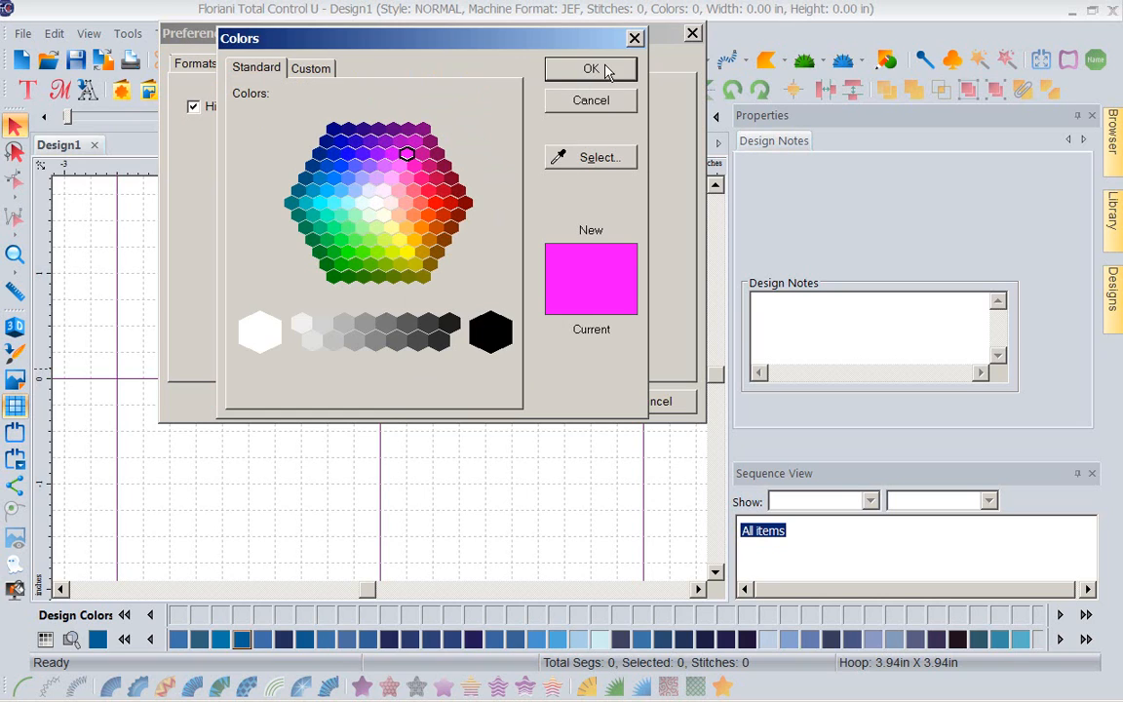
left_click(634, 39)
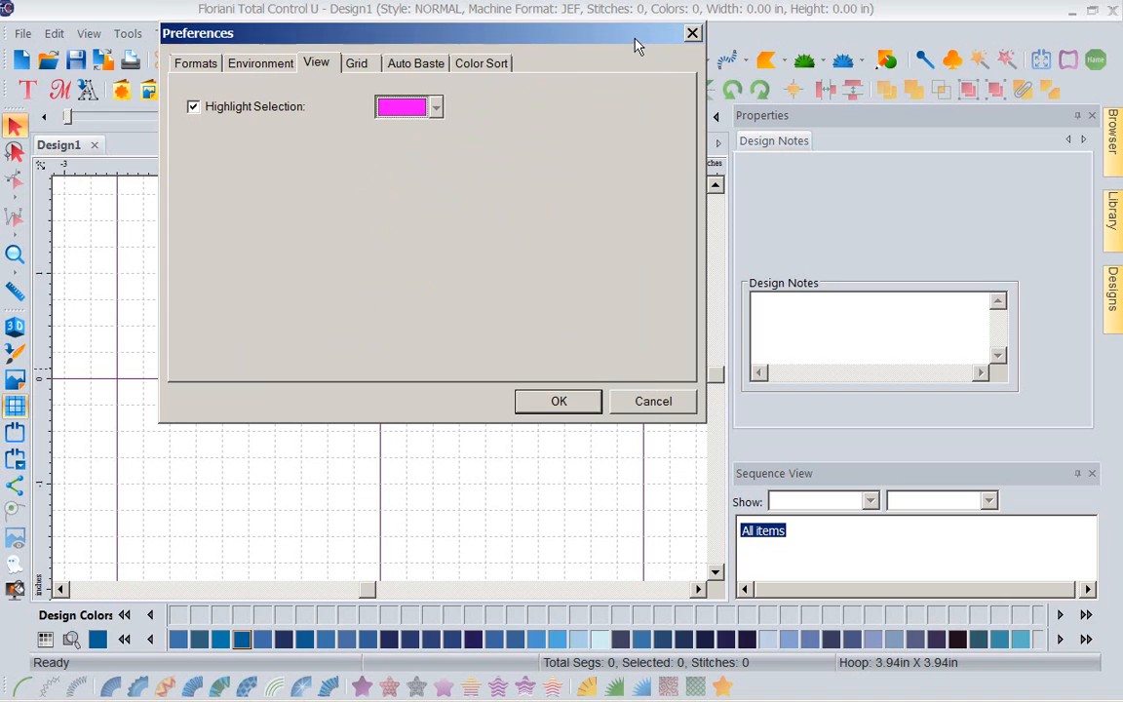
Set the grid's major lines to every 4 lines both horizontally and vertically, keeping the grid line color.
left_click(365, 64)
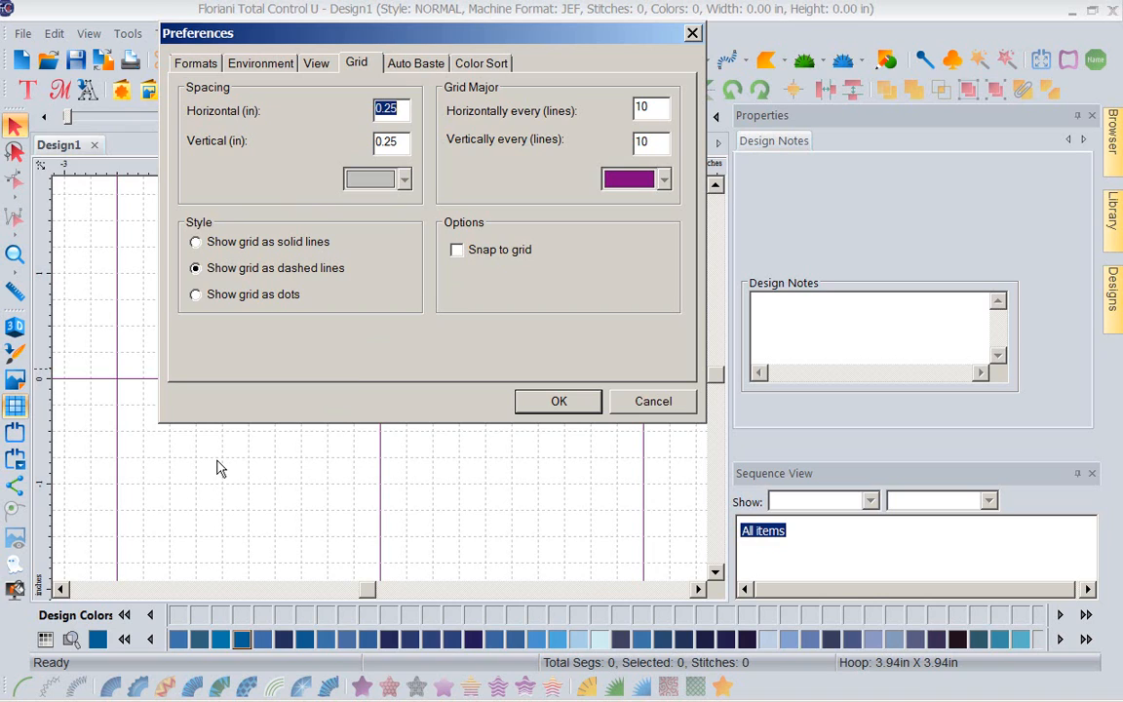
left_click(403, 182)
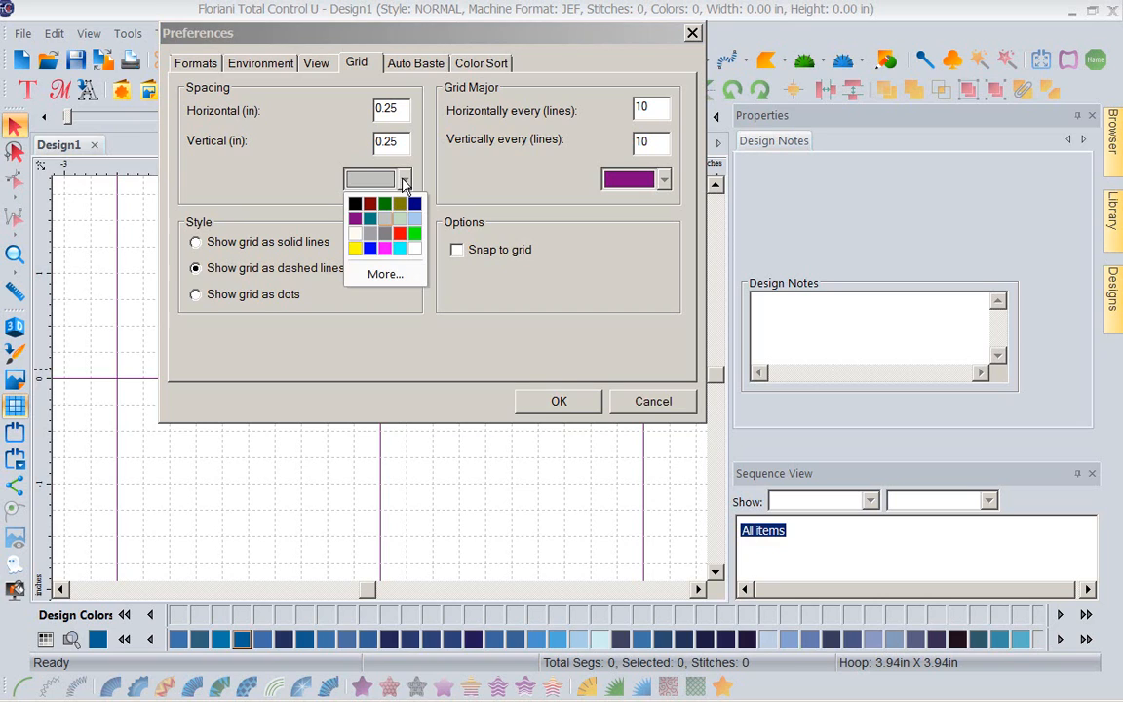
left_click(403, 181)
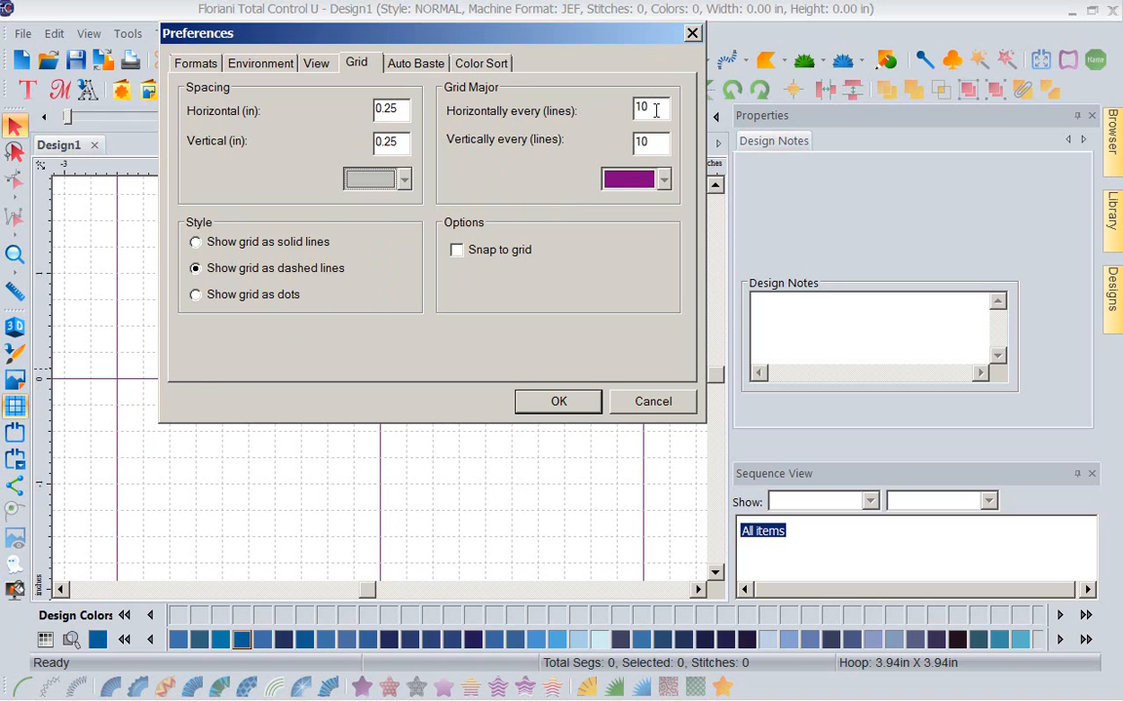
left_click_drag(655, 107, 544, 110)
type("4")
left_click_drag(646, 142, 582, 143)
type("4")
Set the stitch length for the auto baste to 4 mm.
left_click(419, 65)
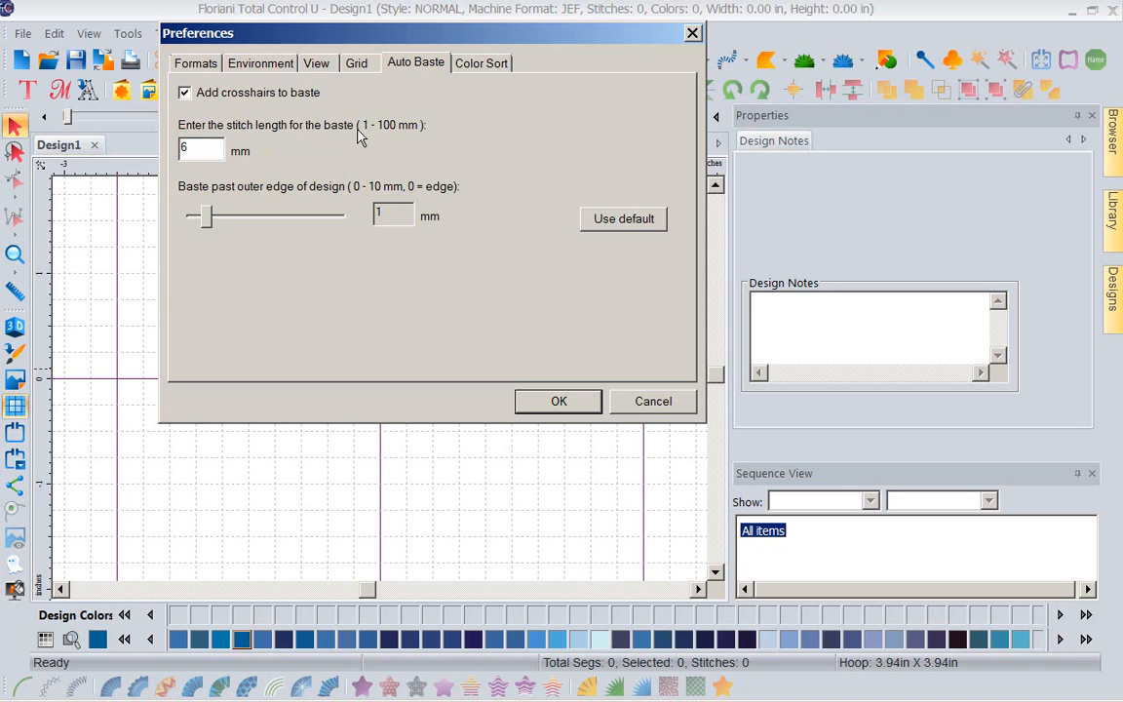
double_click(197, 149)
type("3")
type("4")
Try different distances for basting past the outer edge of the design and settle on 4 mm.
left_click_drag(213, 220, 173, 216)
left_click_drag(193, 224, 370, 220)
left_click_drag(338, 219, 237, 220)
mouse_move(237, 220)
left_mouse_down()
mouse_move(203, 221)
mouse_move(250, 222)
left_mouse_up()
Review the color sort, formats, environment, view, grid and auto baste preferences and apply them all.
left_click(491, 64)
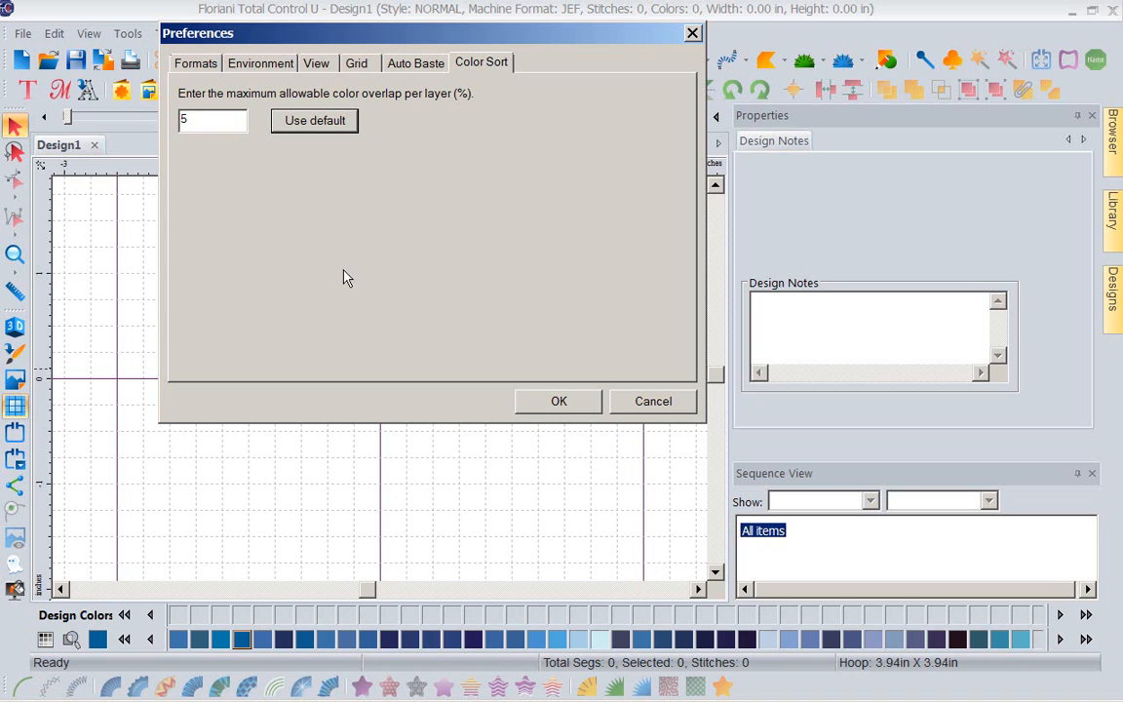
left_click(180, 69)
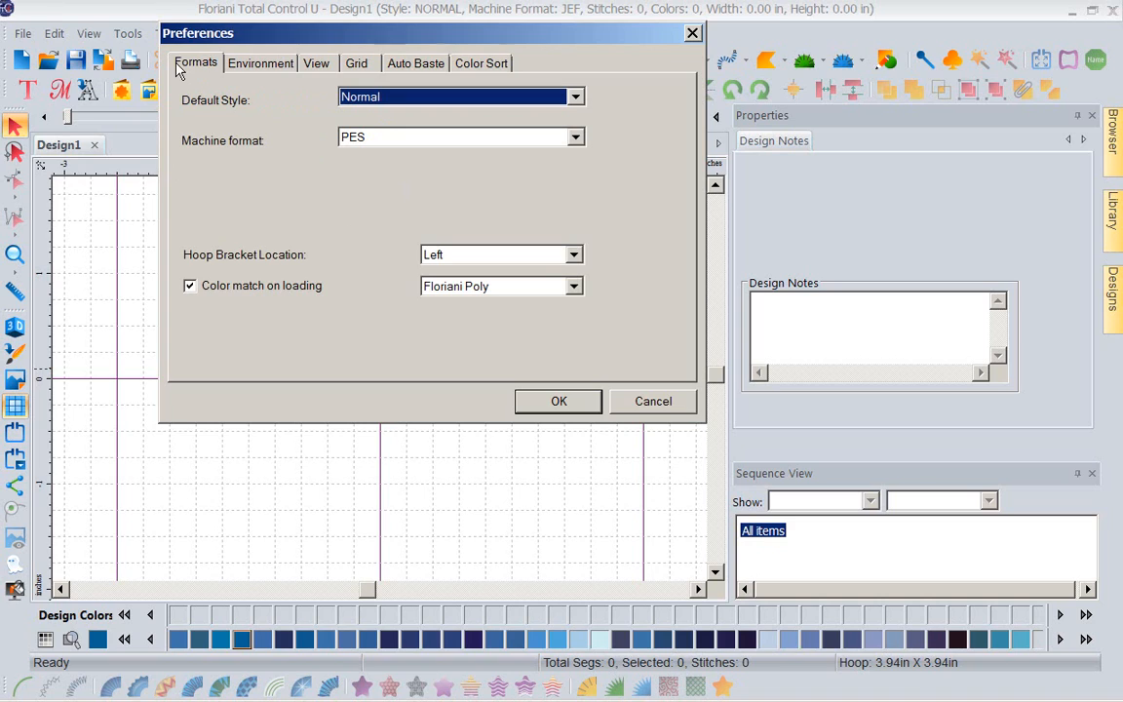
left_click(255, 67)
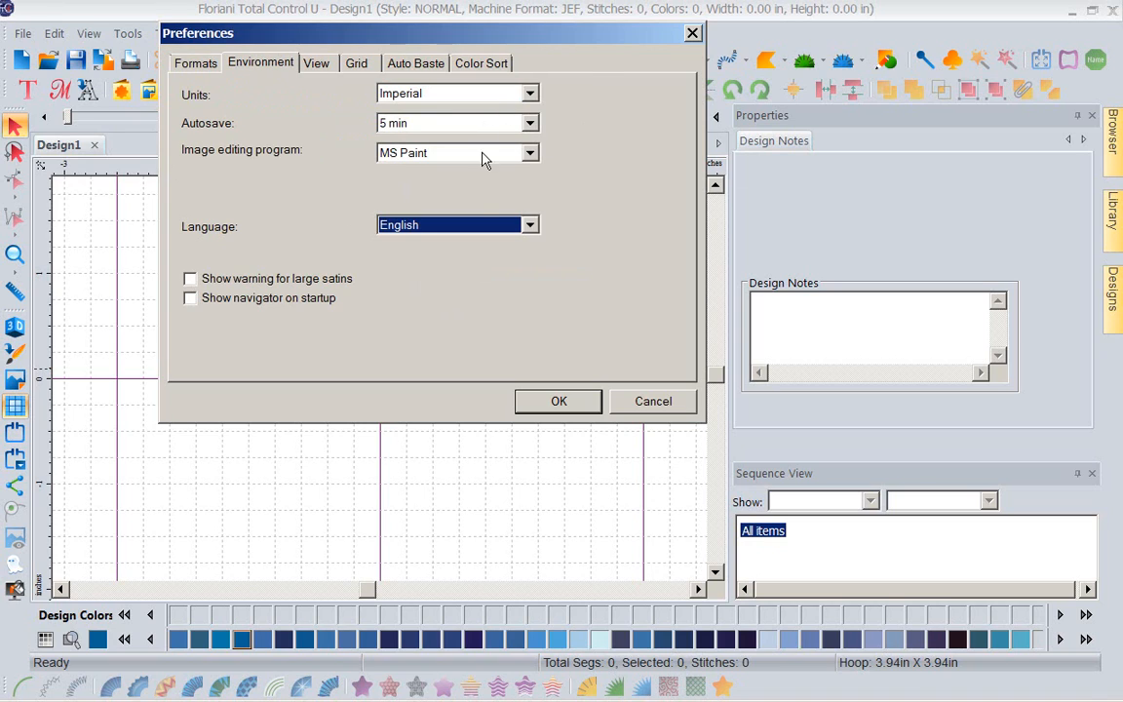
left_click(330, 70)
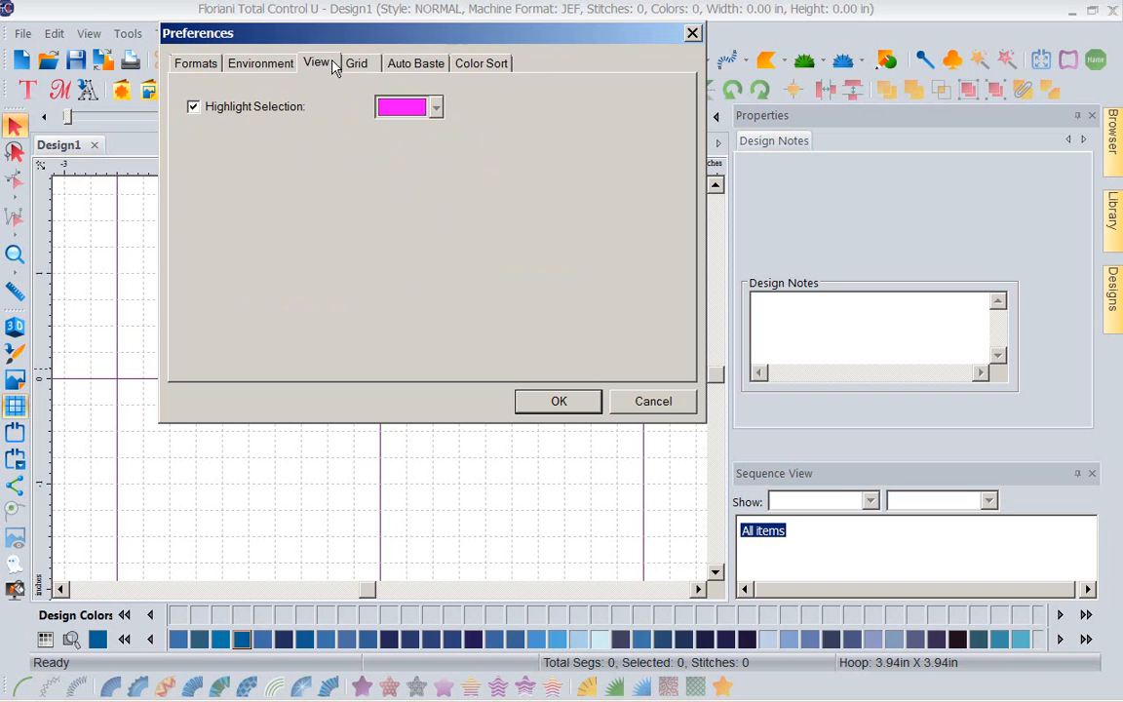
left_click(357, 66)
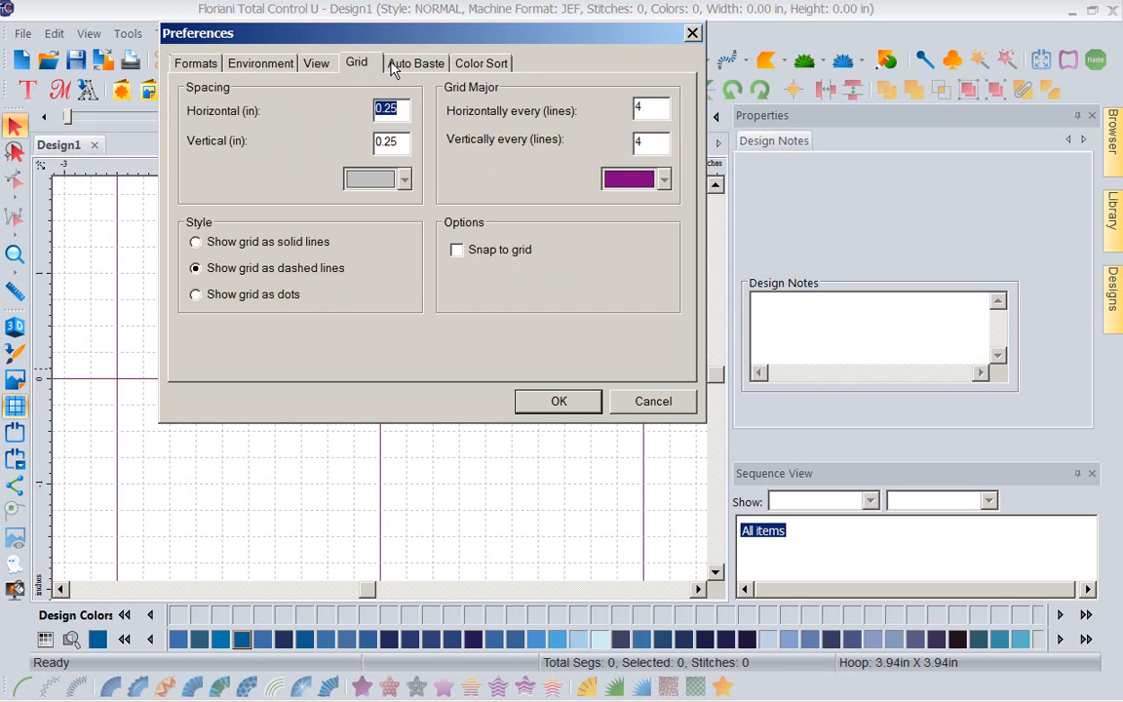
left_click(415, 67)
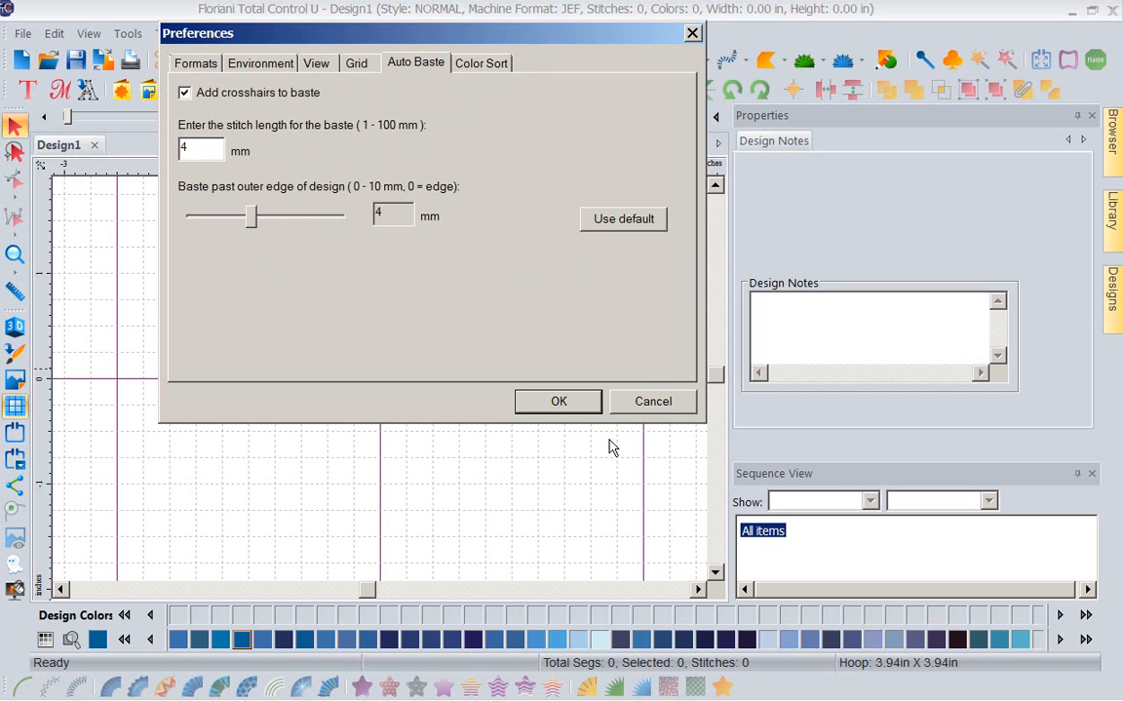
left_click(547, 403)
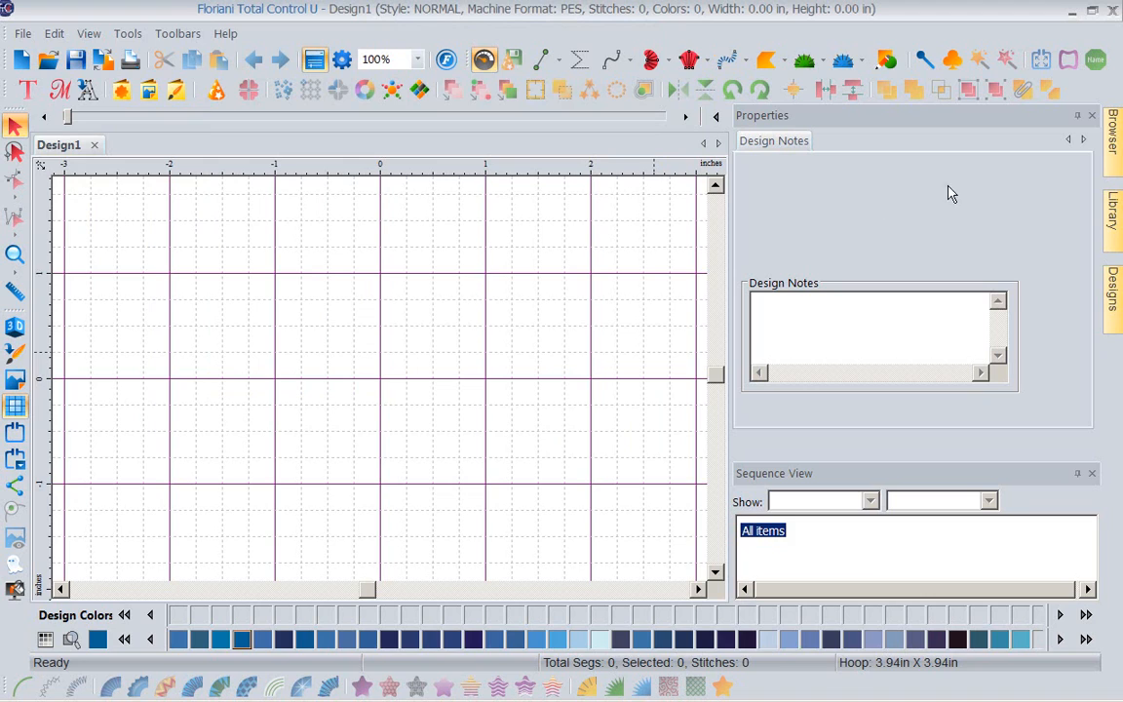
Insert the butterfly design from the April2015 folder under APRIL in Free Monthly Designs into the workspace.
left_click(1112, 220)
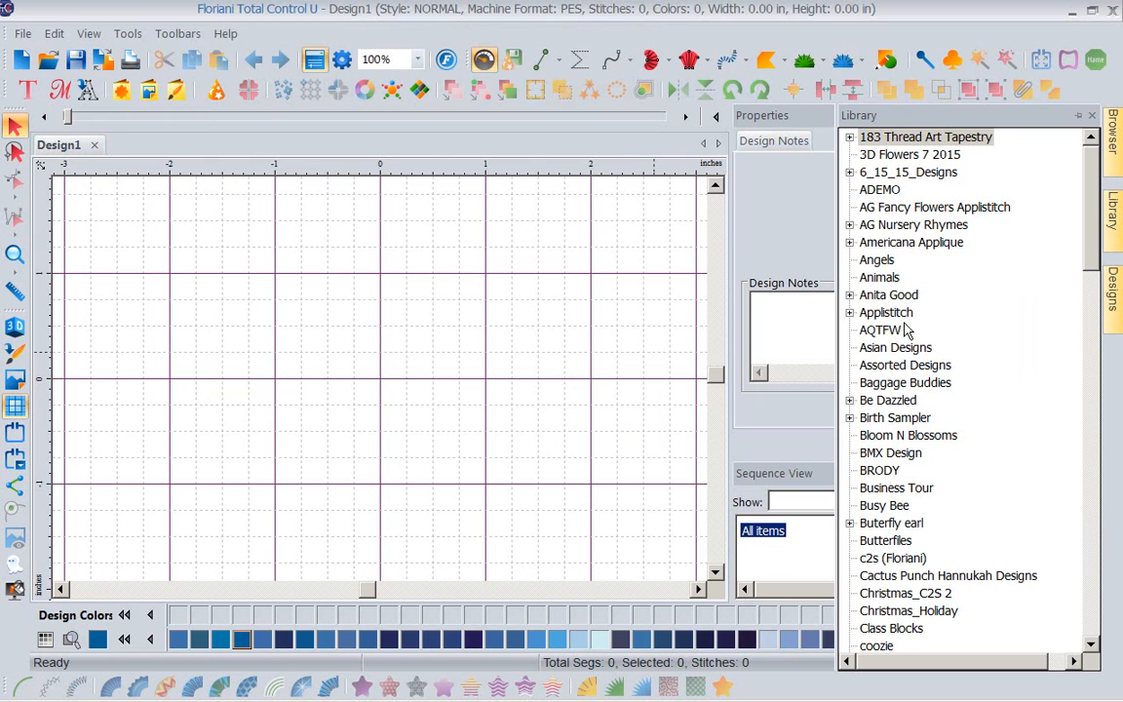
left_click_drag(1090, 259, 1088, 410)
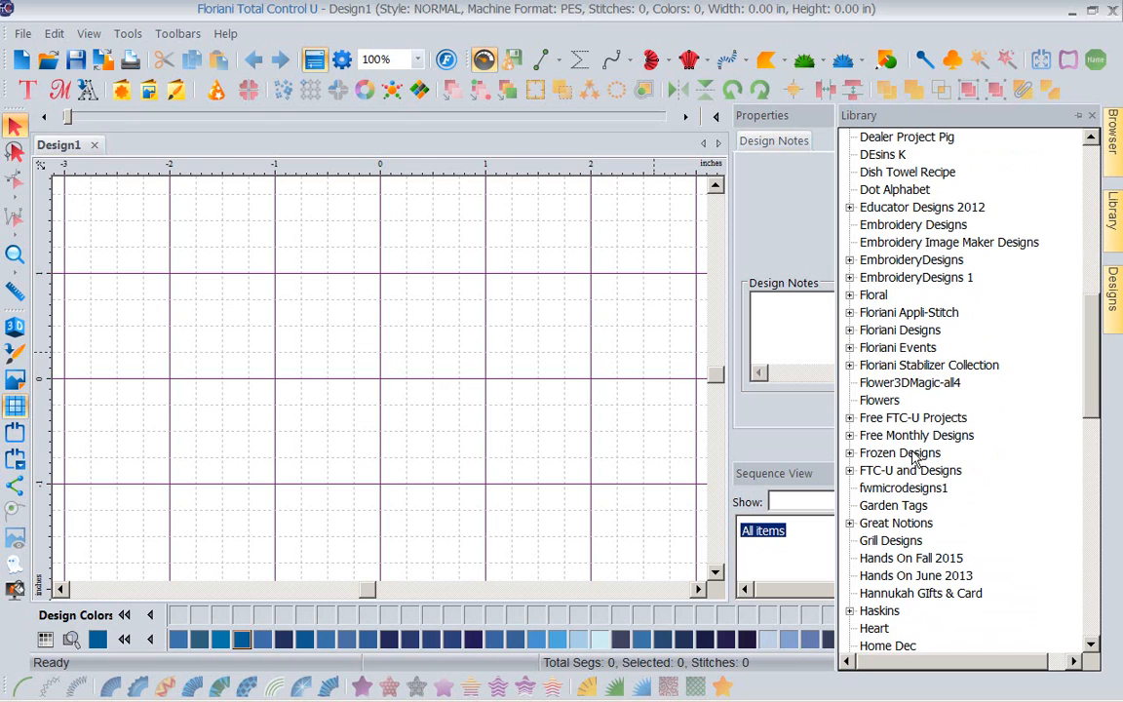
left_click(849, 436)
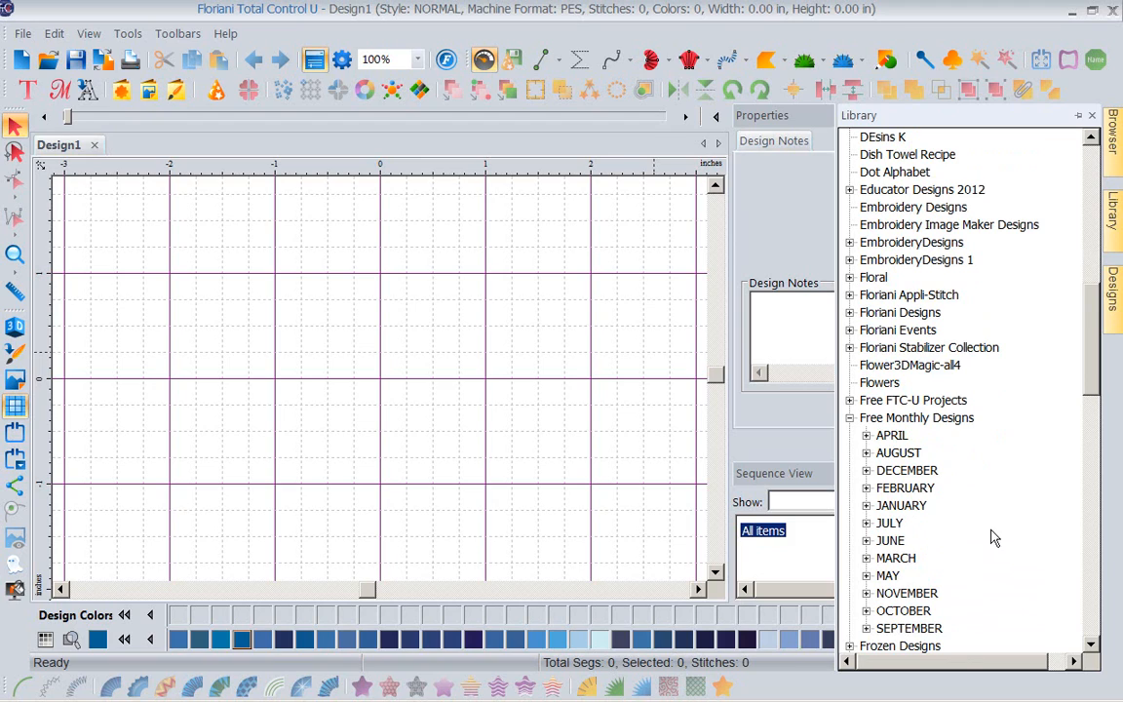
left_click(866, 436)
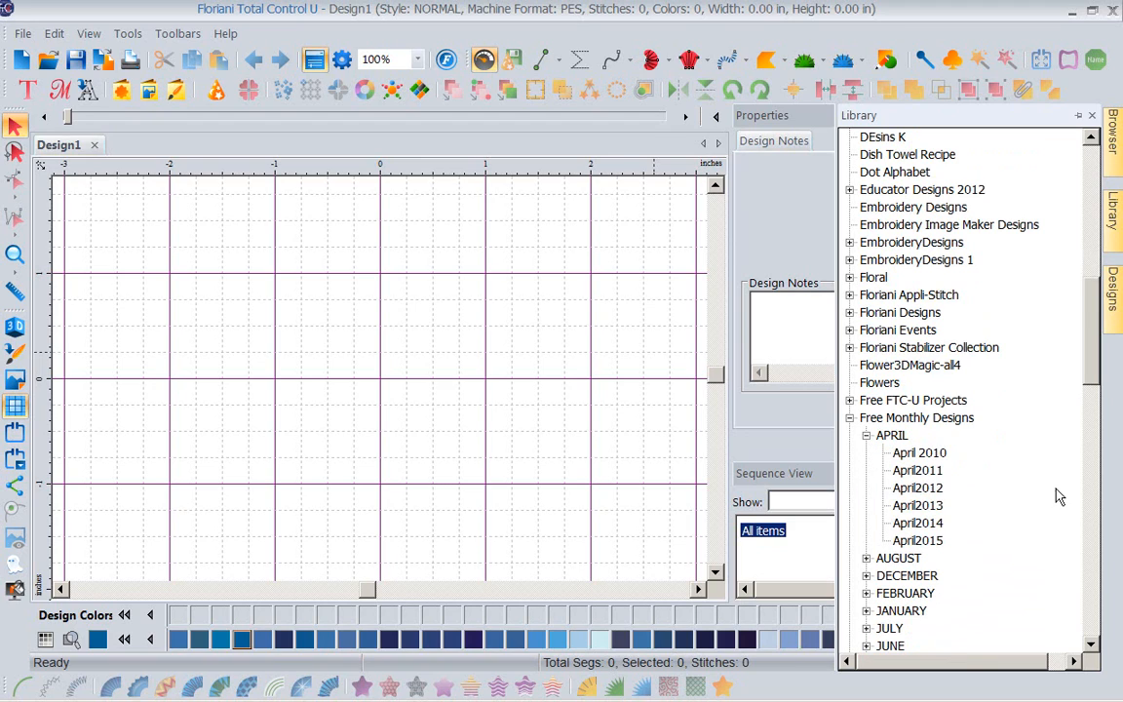
left_click(936, 541)
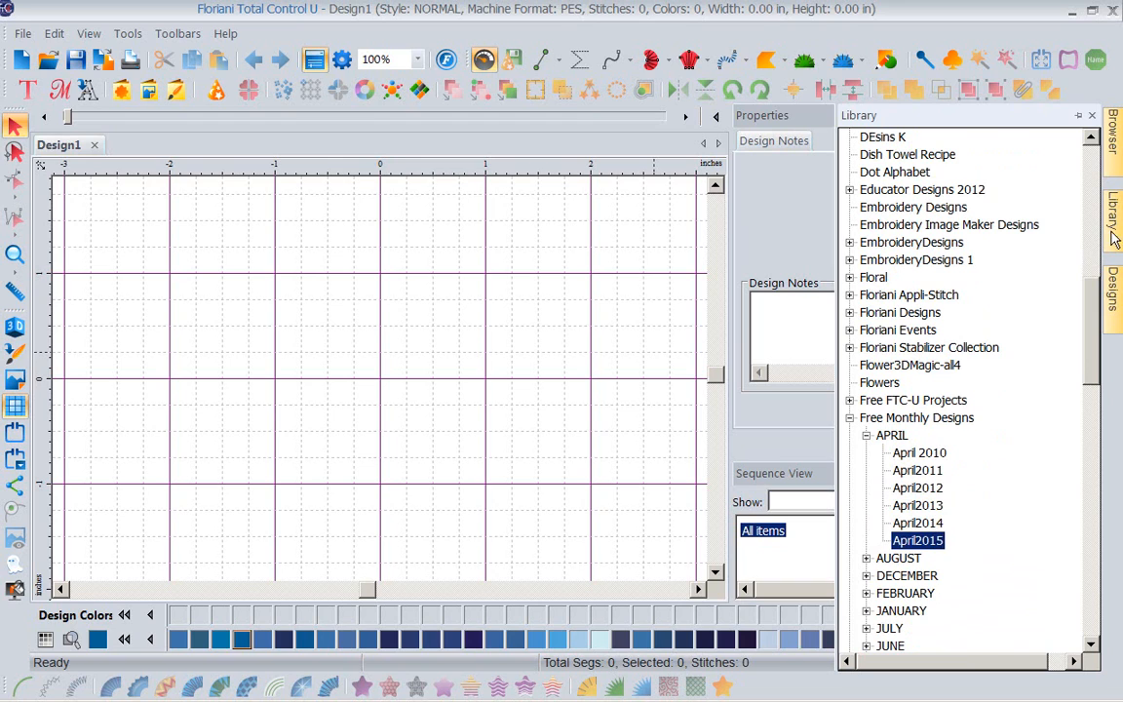
left_click(1113, 302)
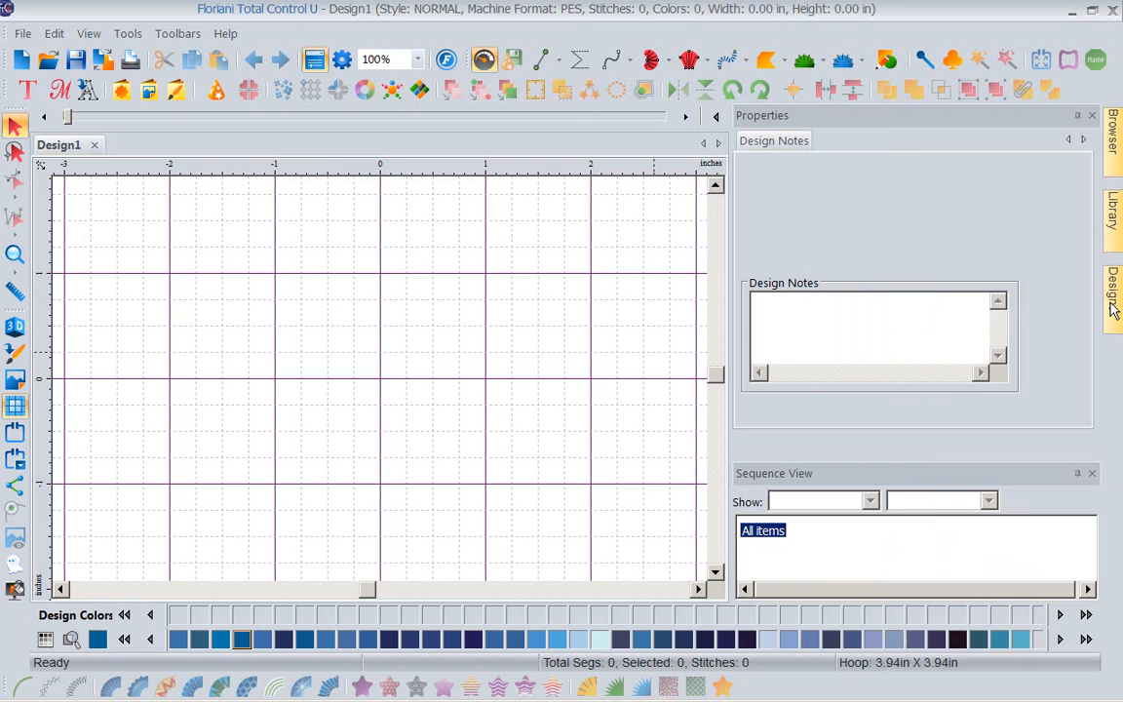
left_click_drag(999, 252, 489, 338)
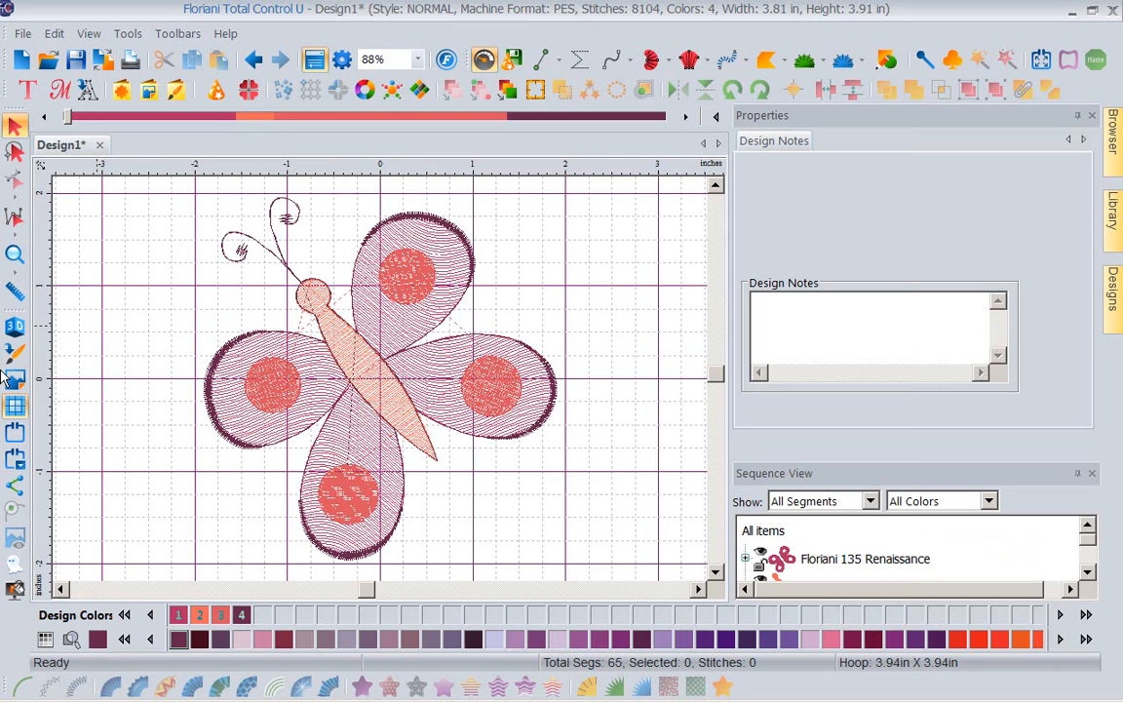
Choose the PES hoop format and apply the 60mm X 20mm hoop to the design.
left_click(16, 460)
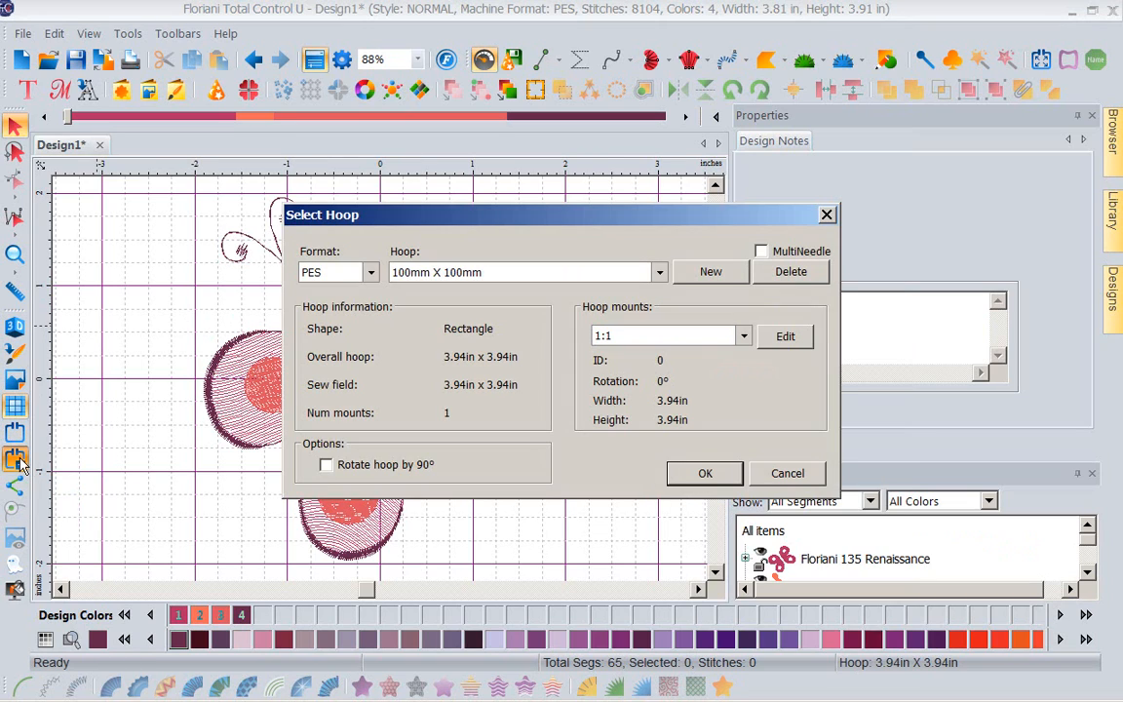
left_click(371, 274)
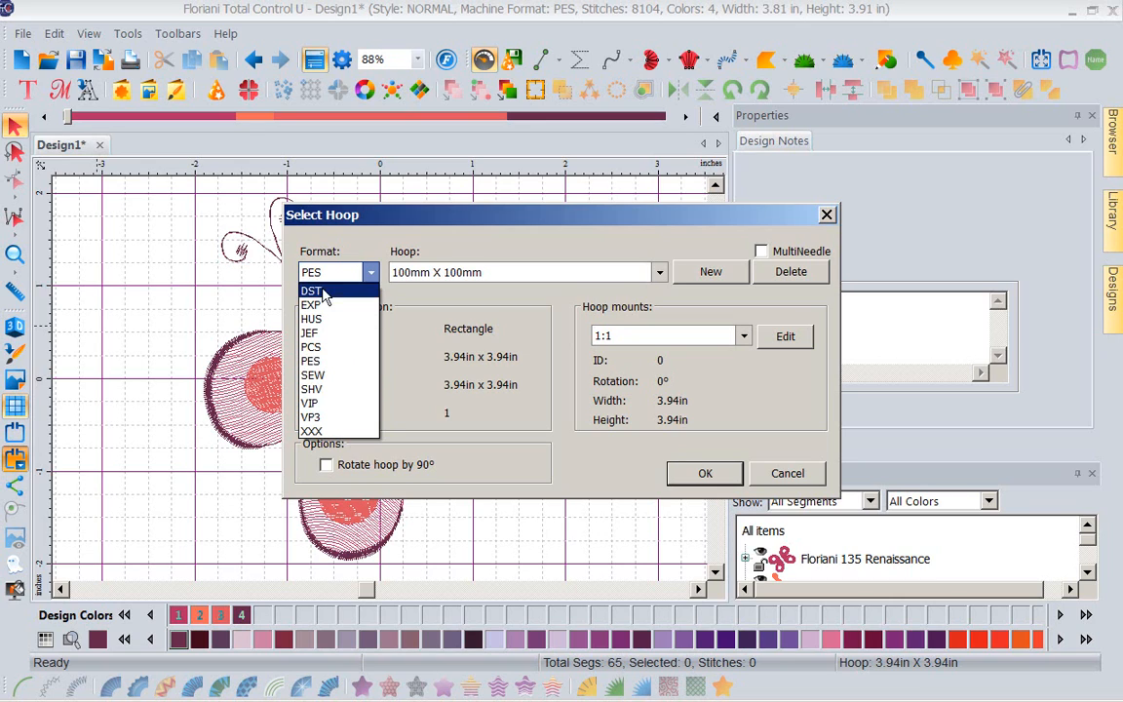
left_click(324, 361)
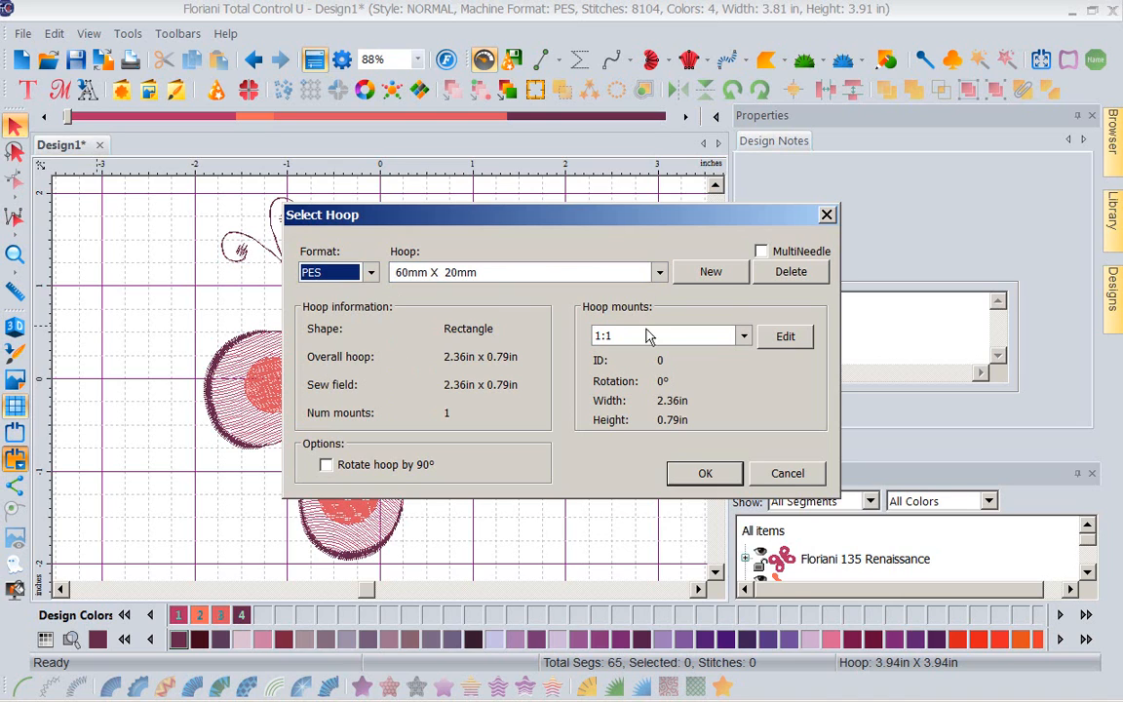
left_click(694, 472)
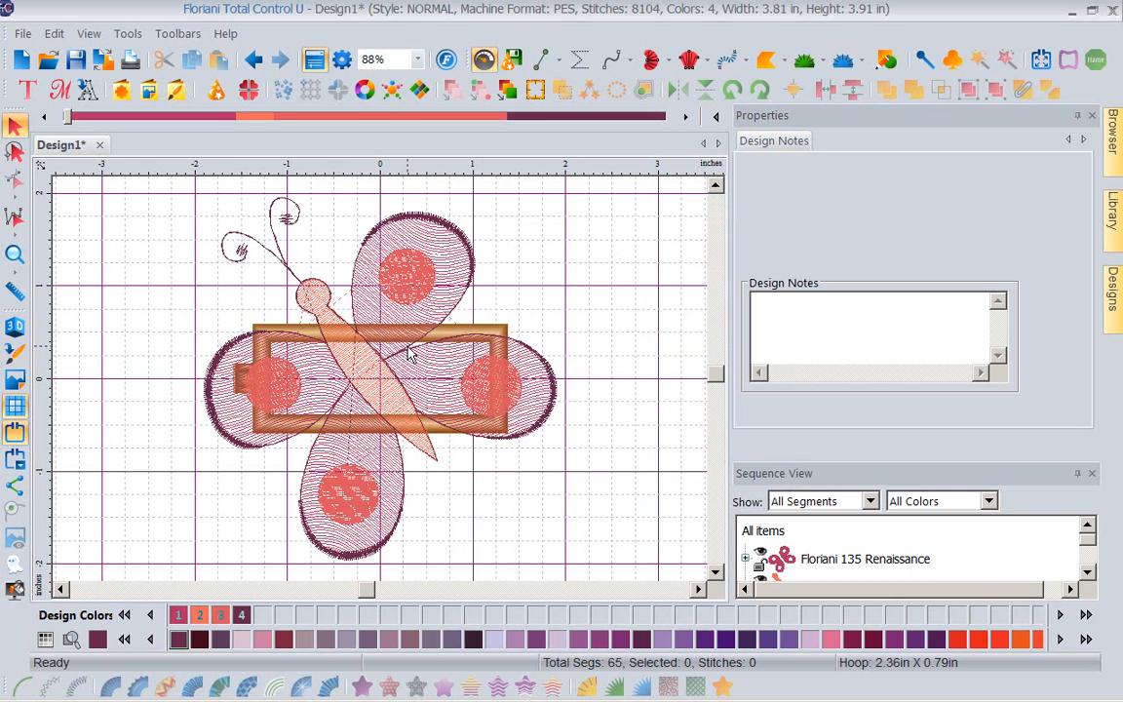
Change the hoop to 100mm X 150mm.
left_click(15, 460)
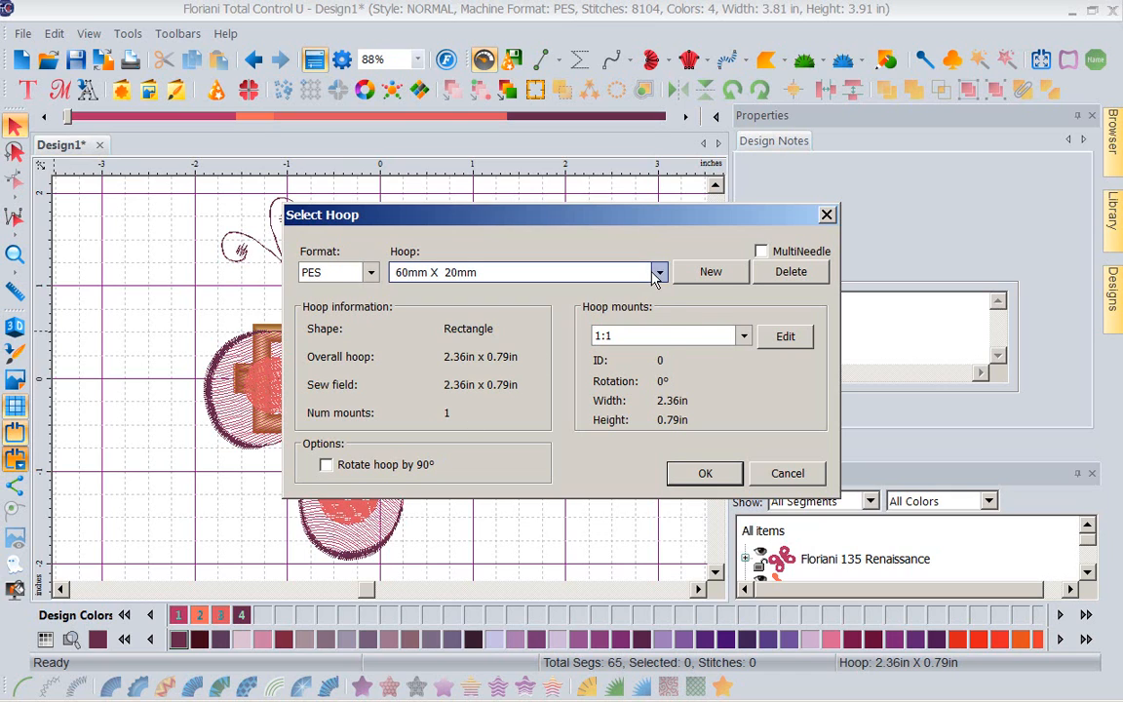
left_click(659, 273)
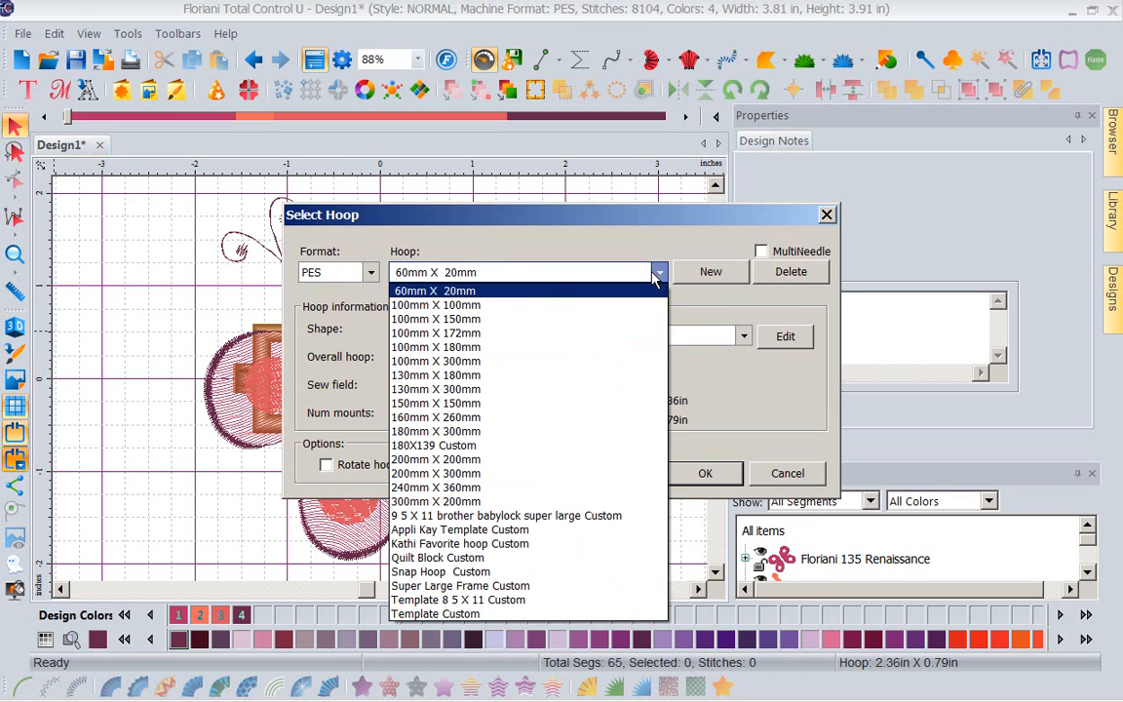
left_click(446, 321)
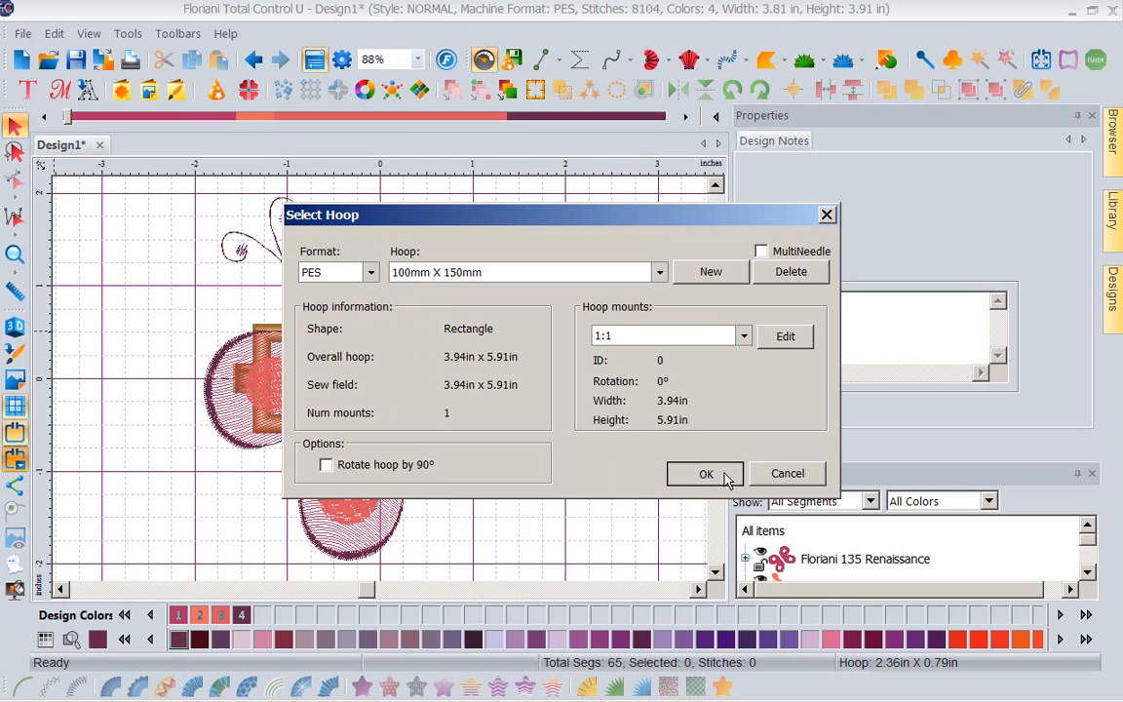
left_click(693, 475)
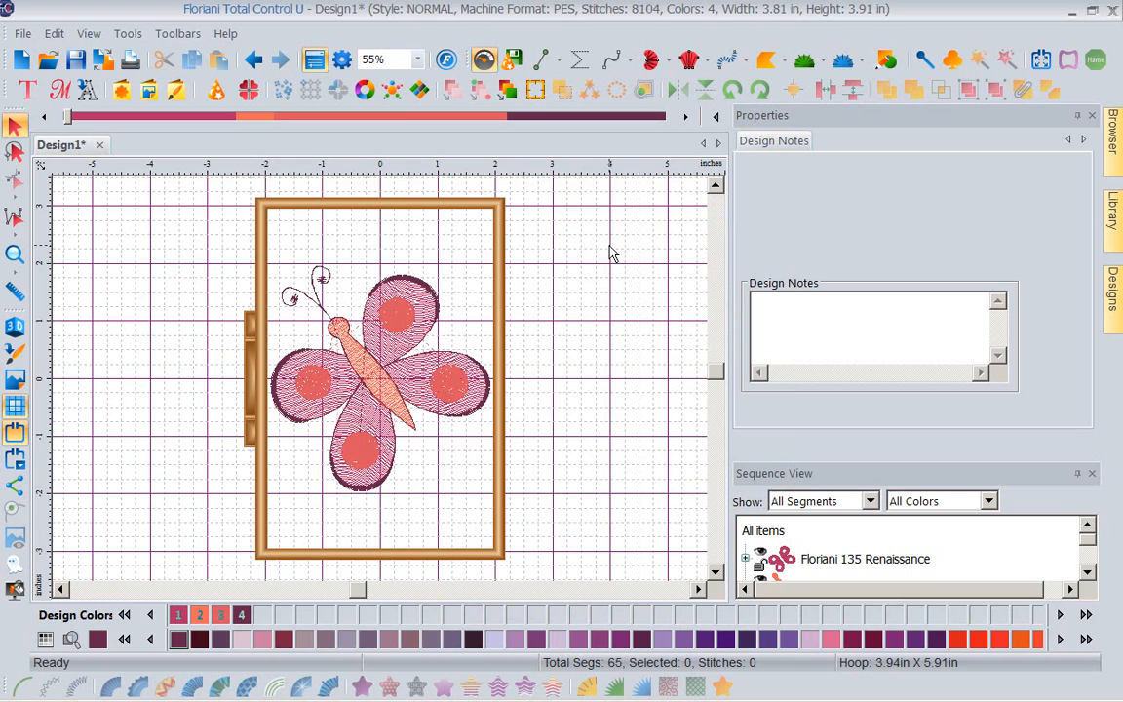
Select the whole butterfly, deselect it, and select only its Floriani 143 Dark Coral body segments.
left_click(445, 403)
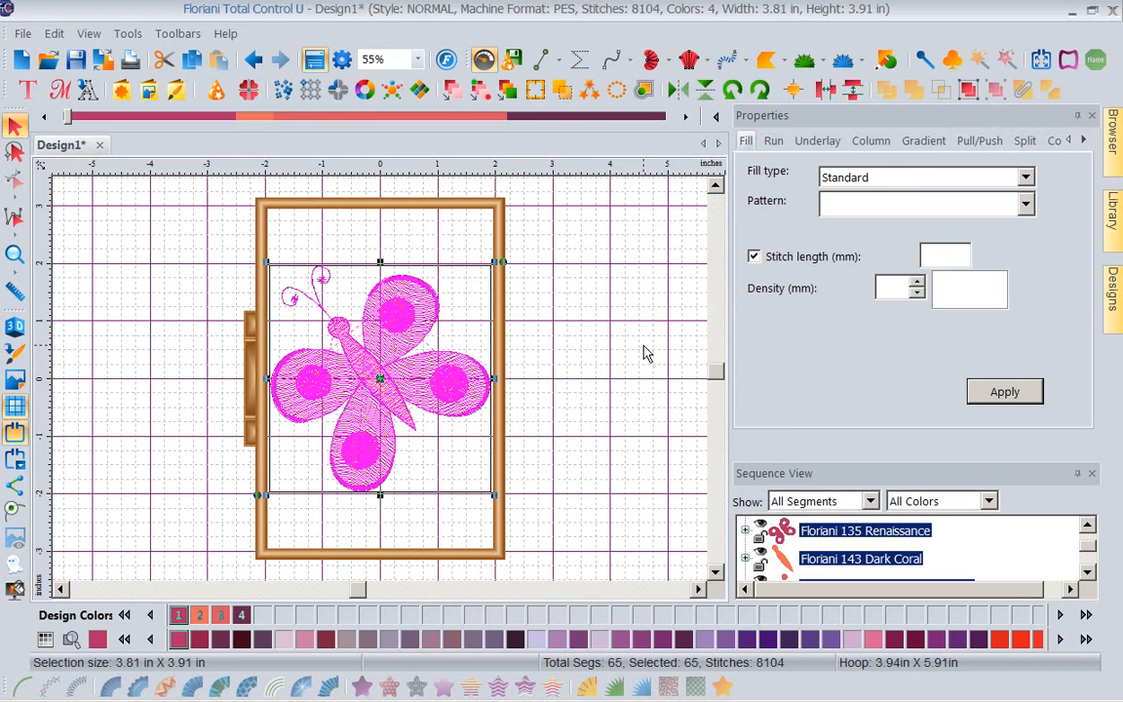
left_click(580, 311)
double_click(856, 568)
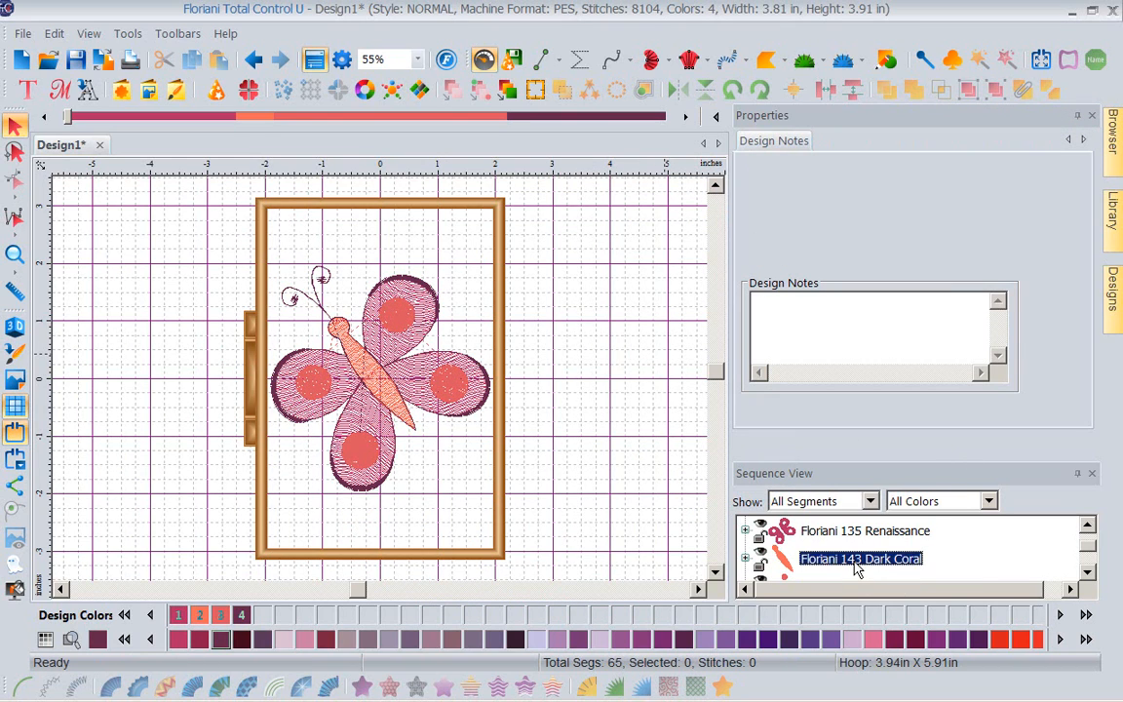
left_click_drag(851, 563, 567, 462)
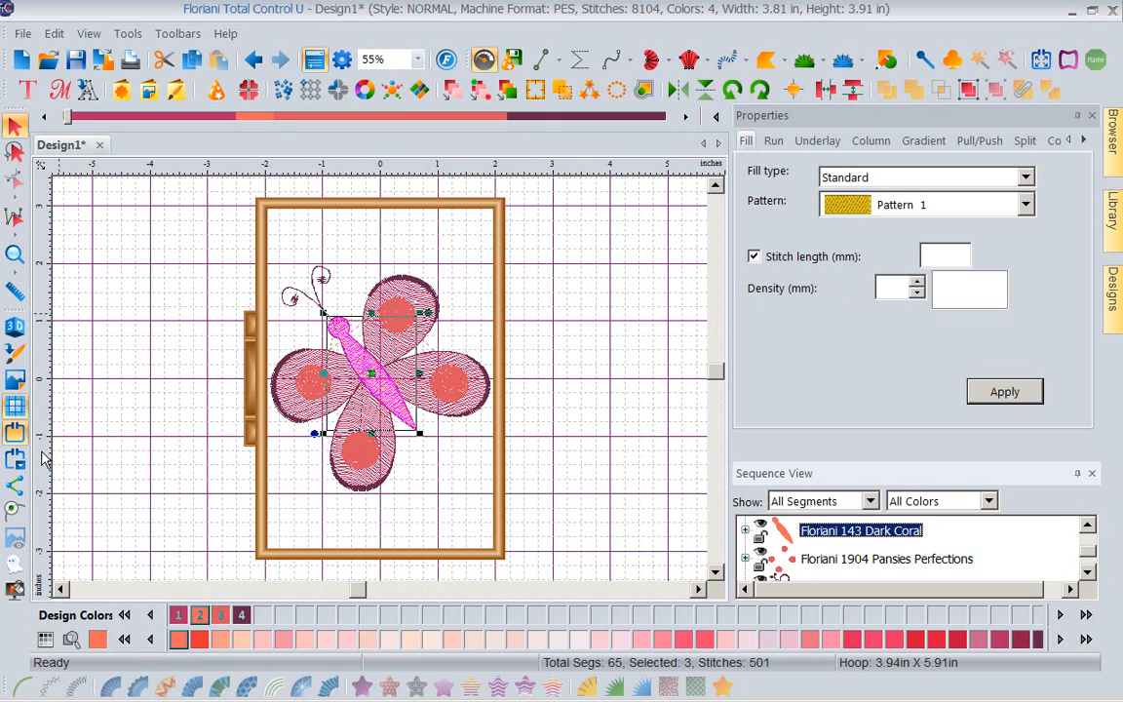
Turn the grid off and on again, and hide the hoop.
left_click(13, 409)
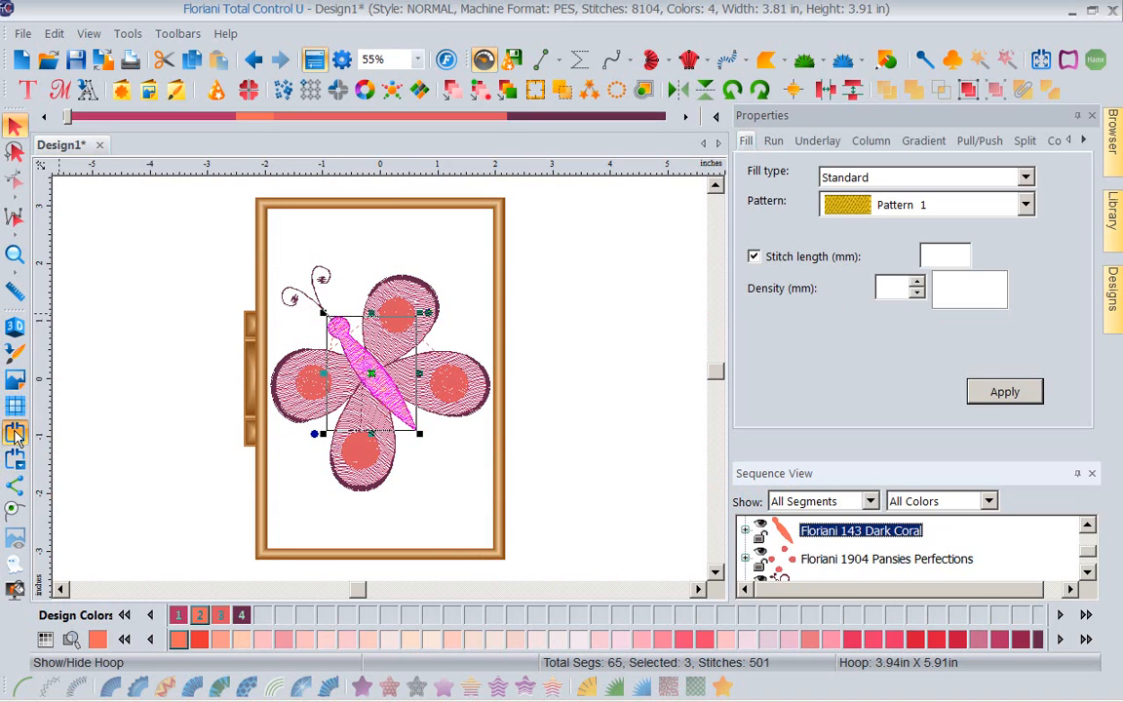
left_click(19, 413)
left_click(13, 432)
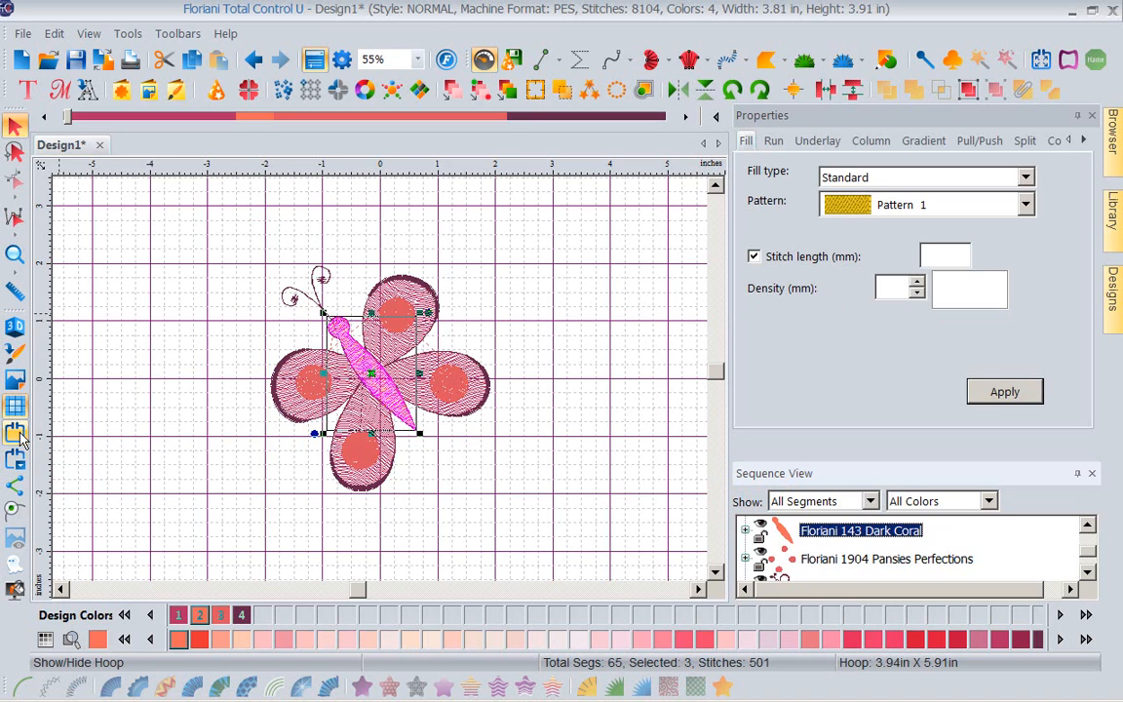
Select the whole butterfly, add a basting box around it, and close the Properties view.
left_click(594, 477)
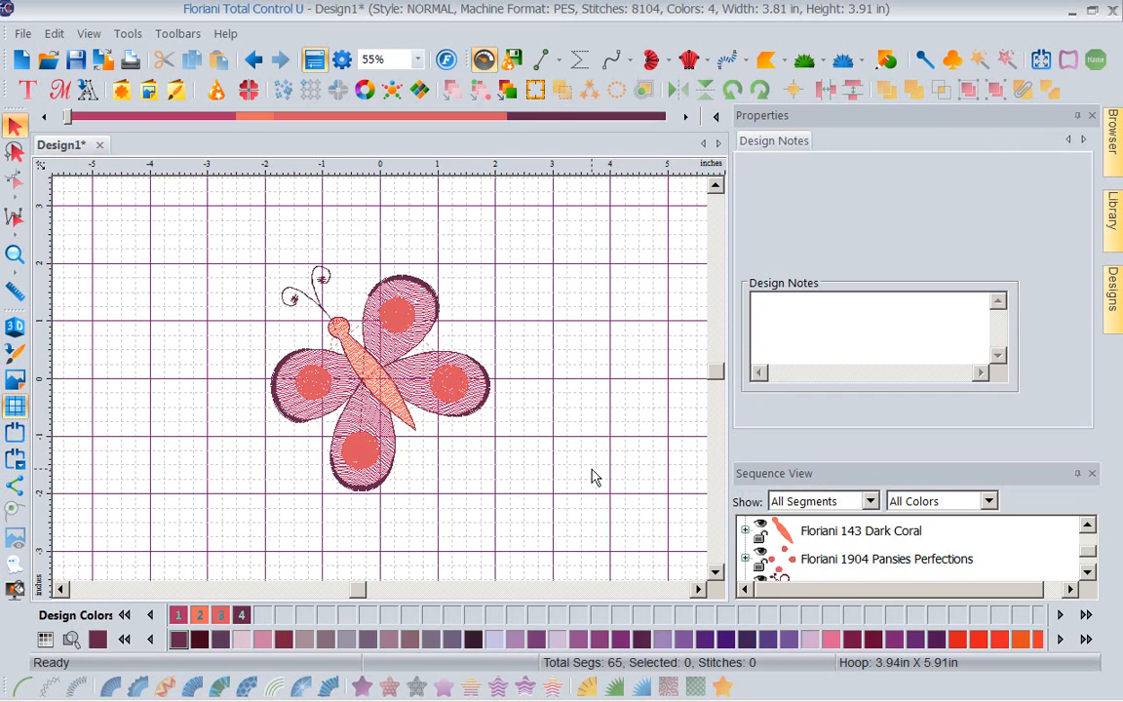
key("ctrl+a")
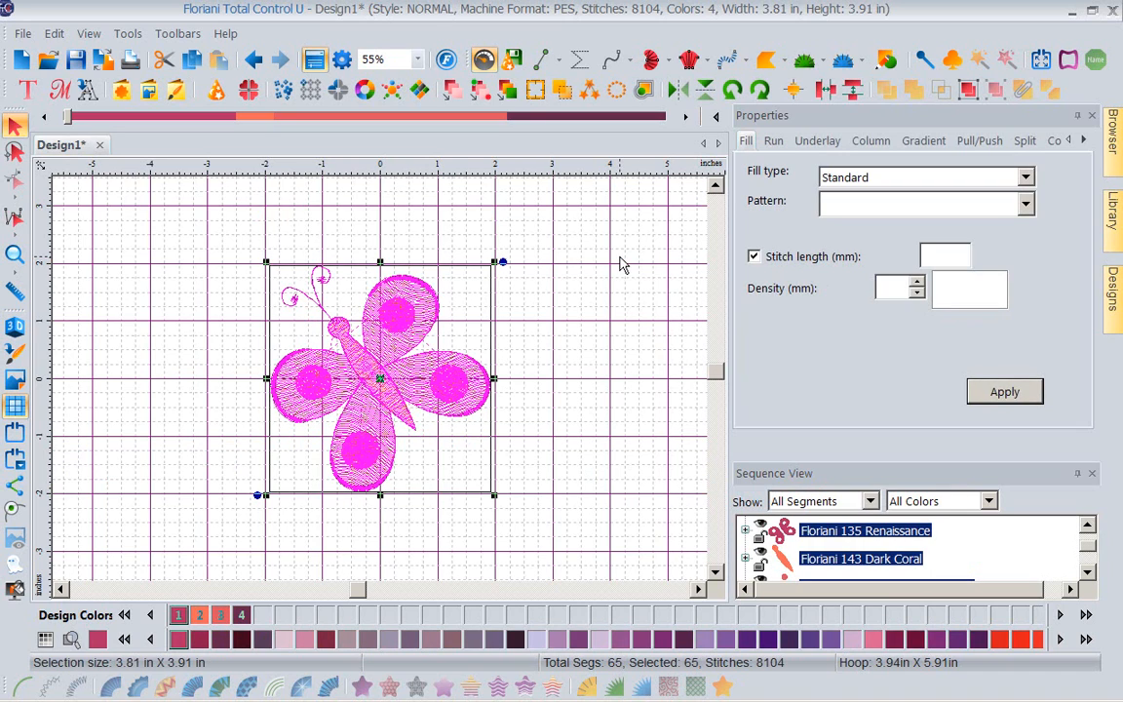
left_click(536, 92)
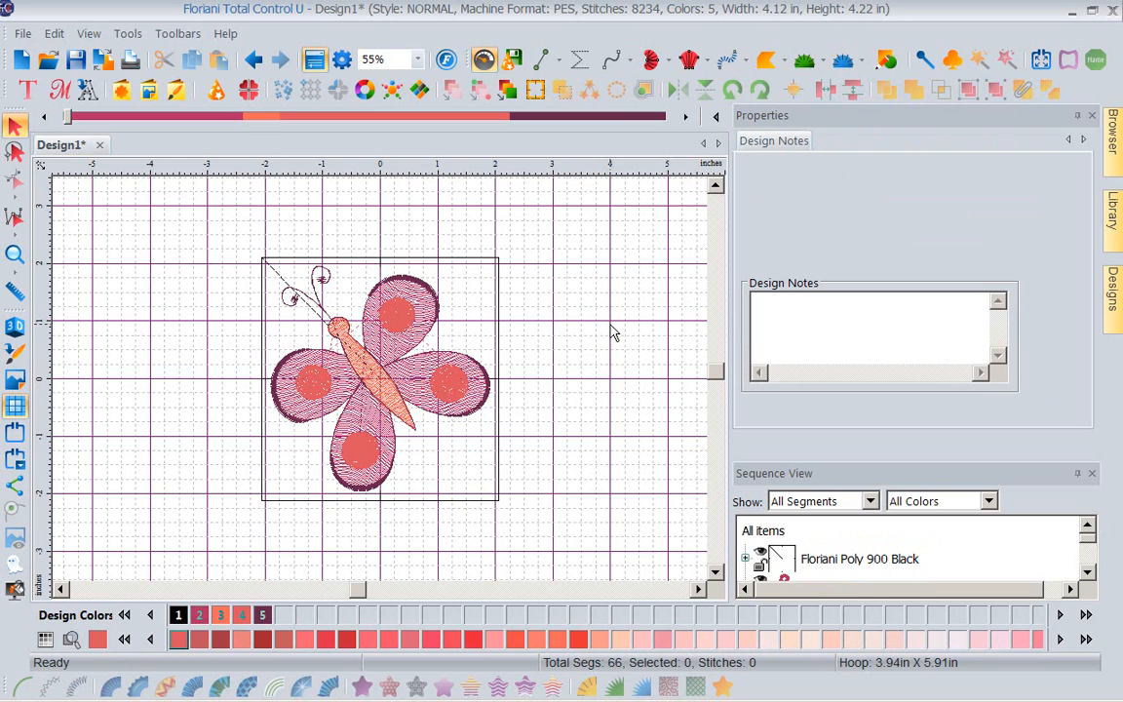
left_click(1092, 115)
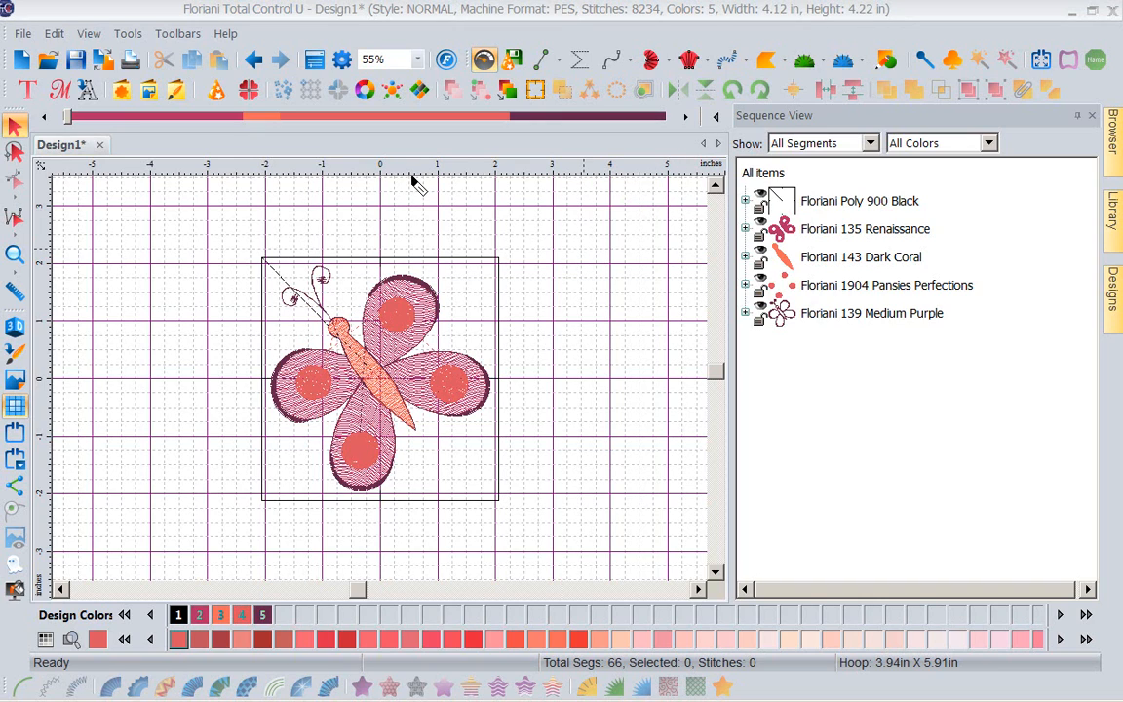
left_click_drag(412, 177, 540, 175)
key("Escape")
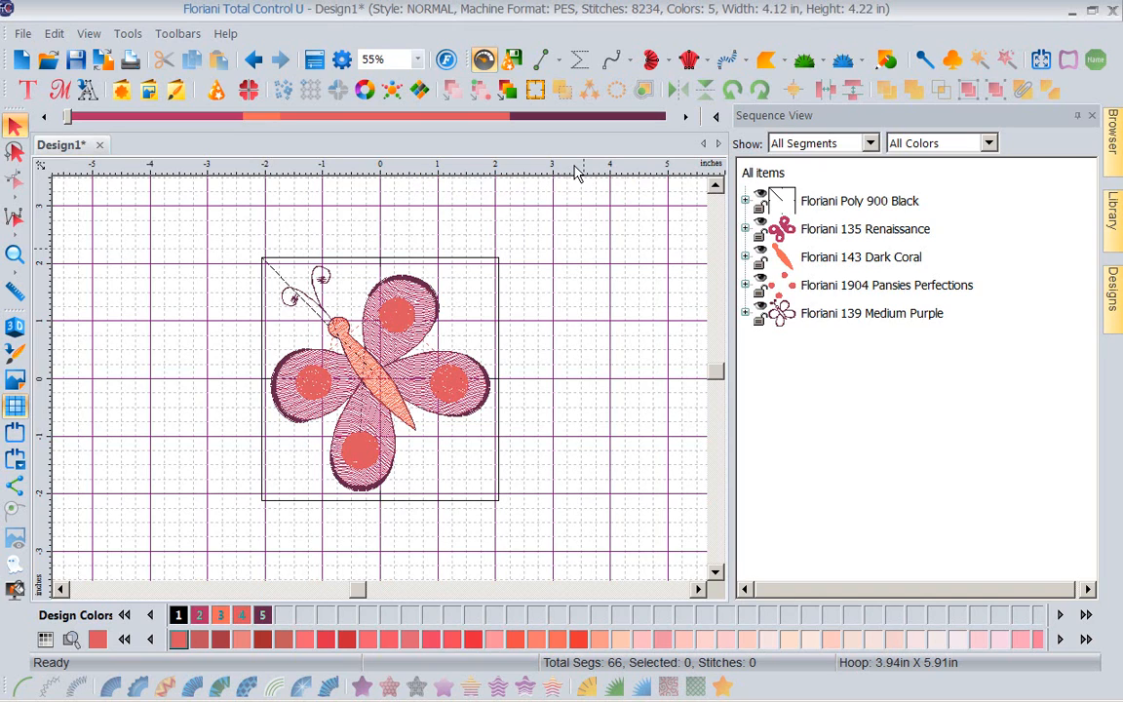
right_click(576, 171)
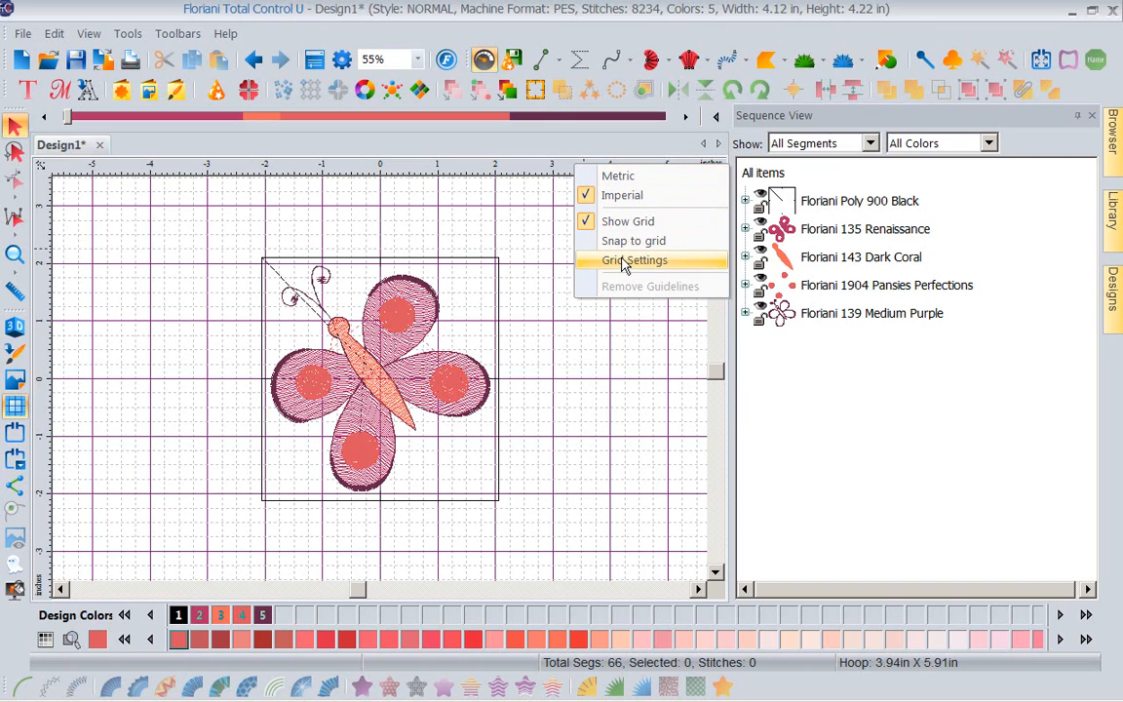
right_click(501, 242)
left_click(521, 217)
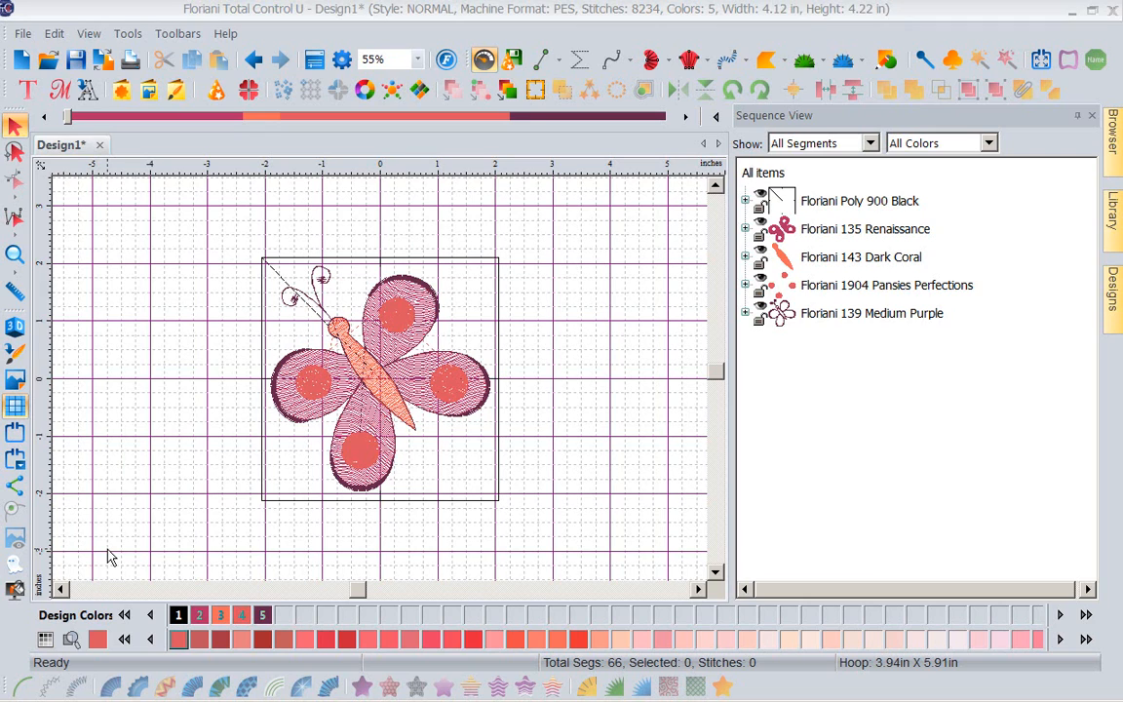
Switch the thread chart to Isacord Polyester.
left_click(44, 640)
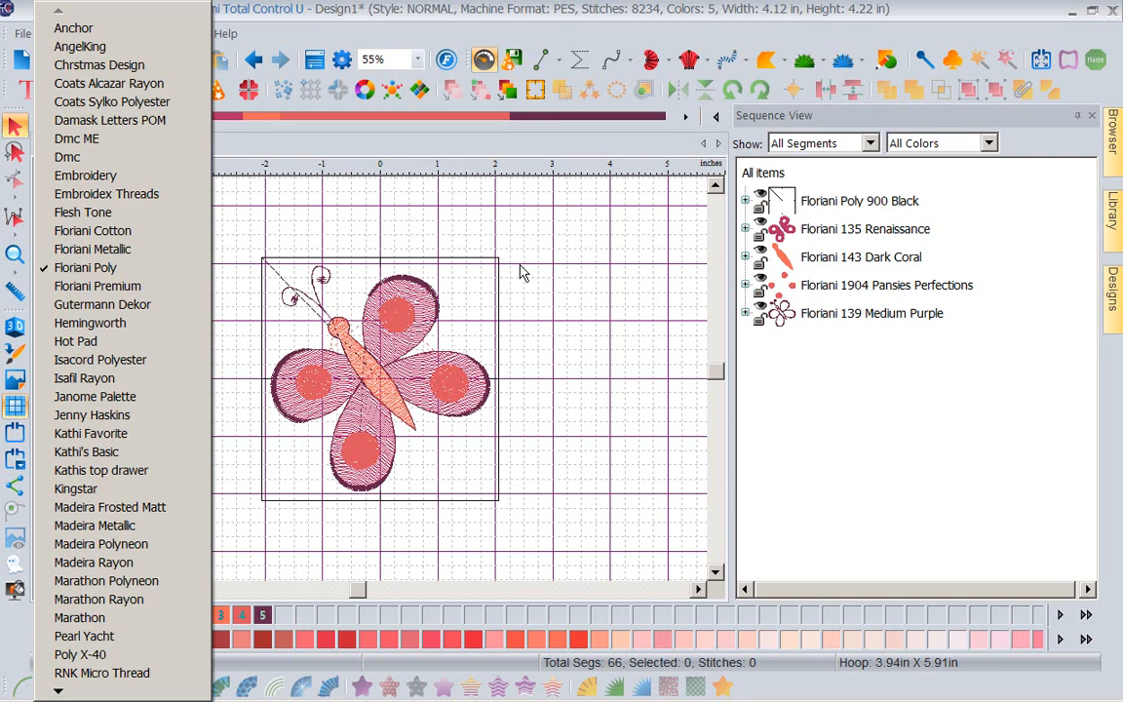
left_click(134, 365)
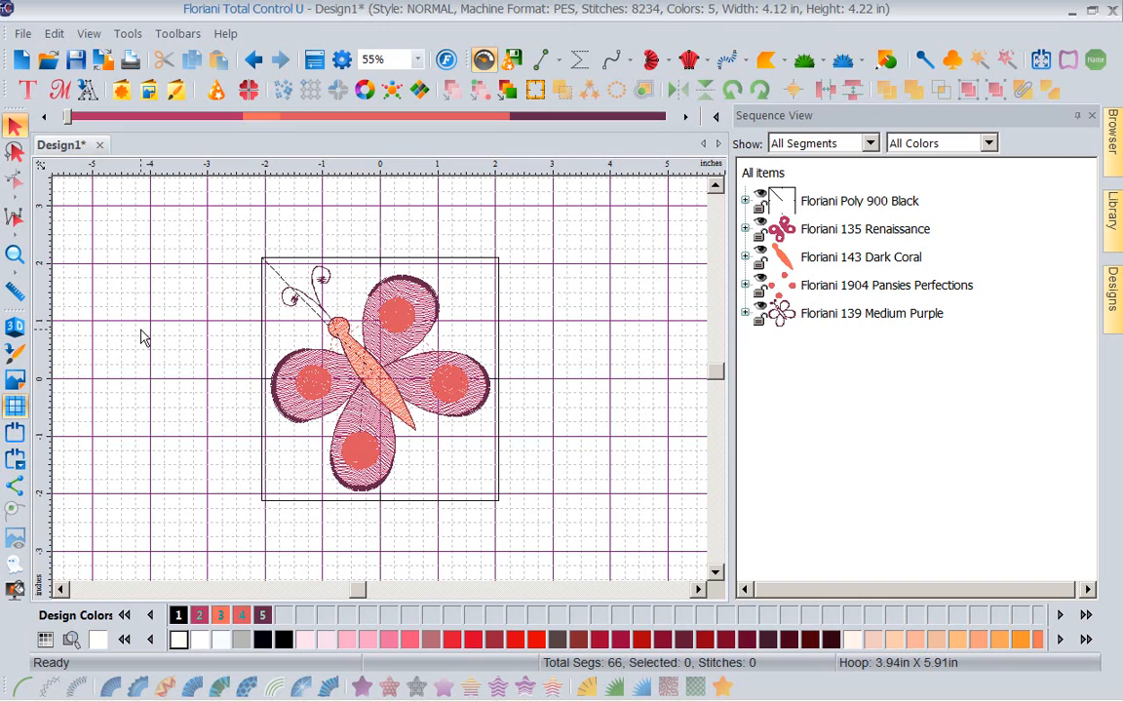
left_click(130, 34)
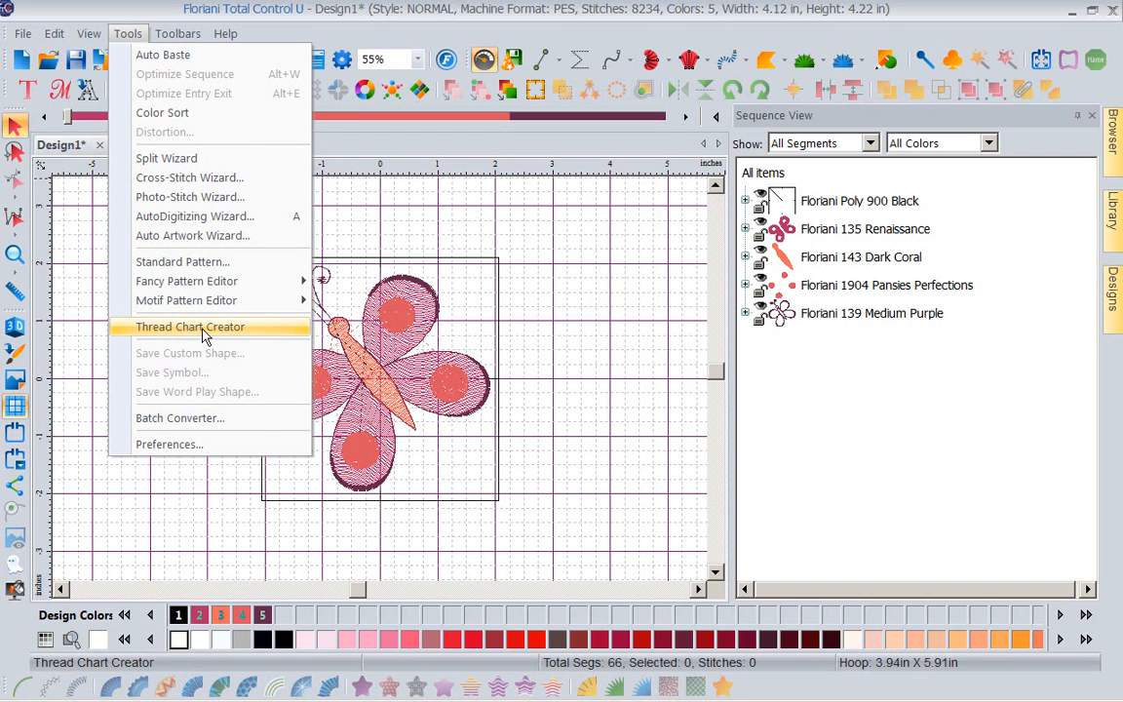
left_click(570, 336)
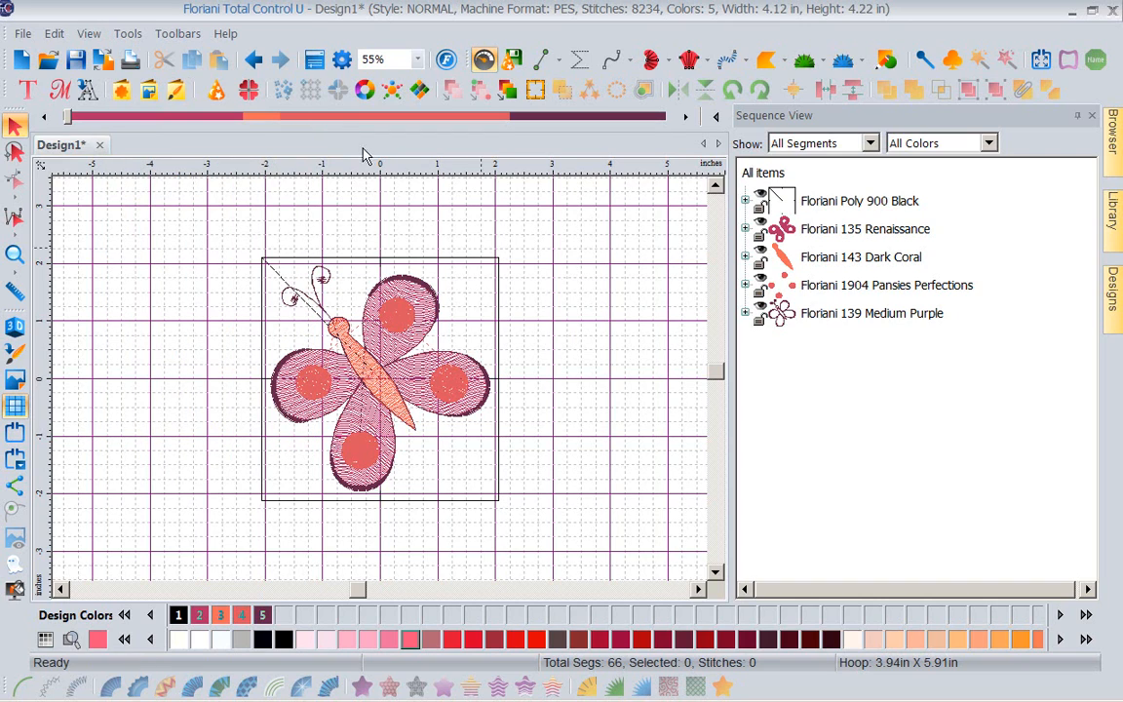
Open the MyFloriani.Club website in the browser and sign in with the prefilled account details.
left_click(446, 61)
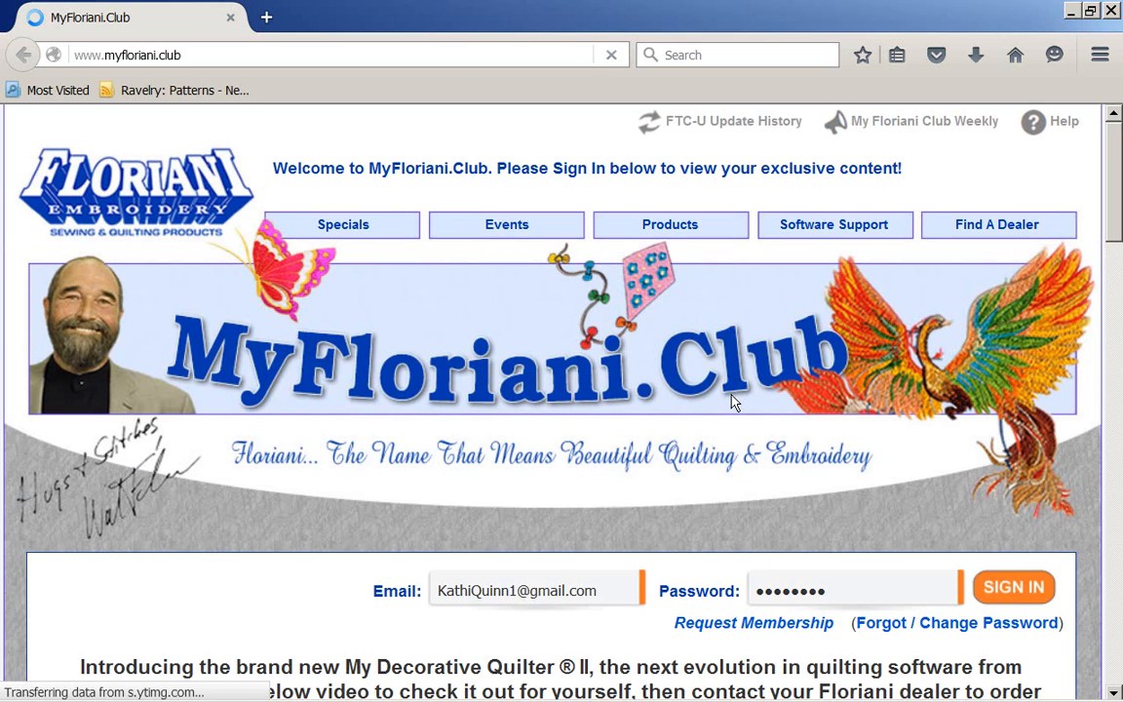
left_click(1026, 587)
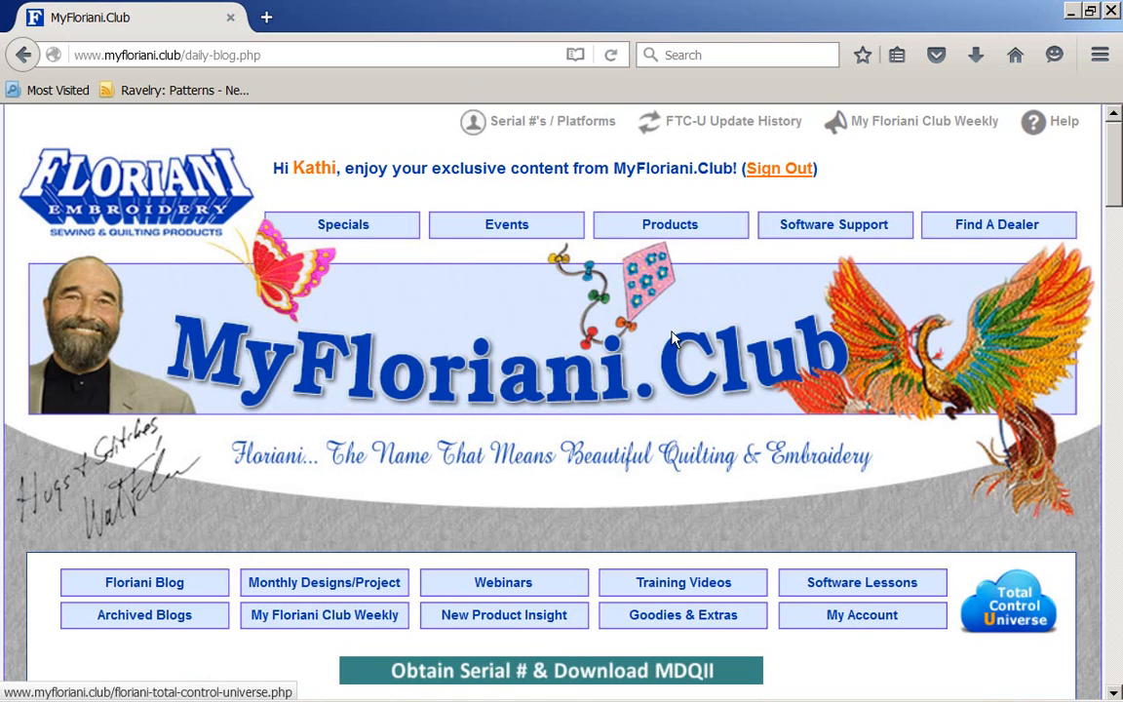
Open the club's Training Videos section, view the FTC-P/FES Training topics, and return to the platform overview.
scroll(671, 338, "down", 2)
scroll(671, 338, "down", 5)
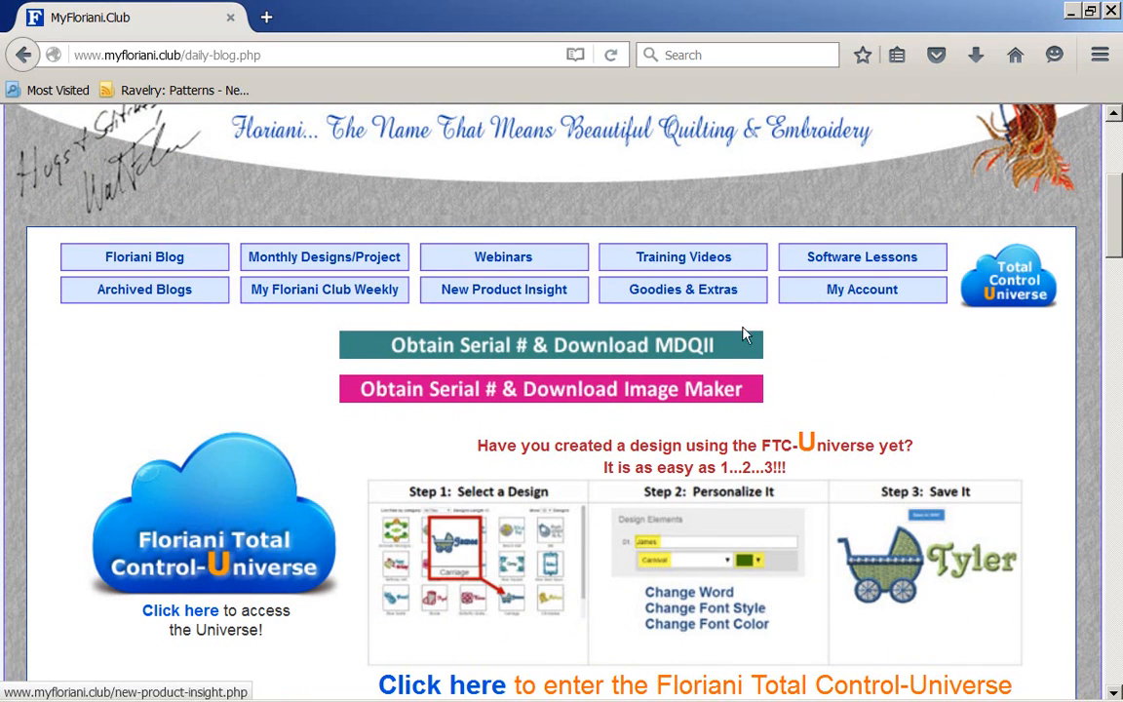
left_click(698, 263)
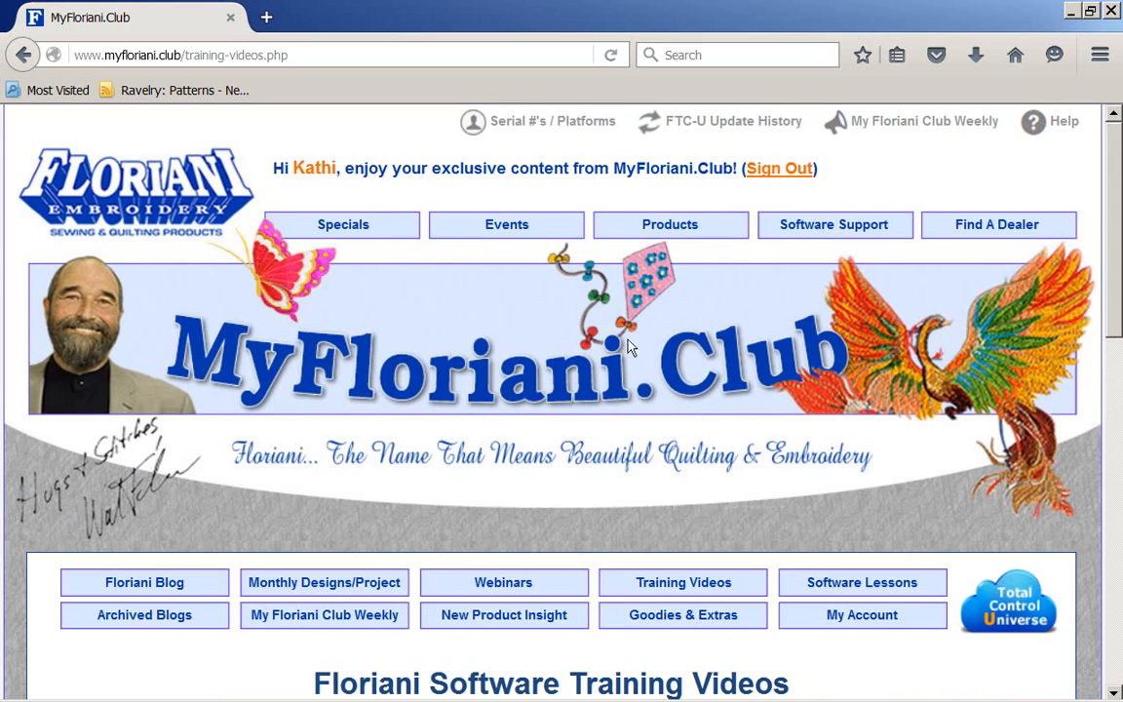
scroll(607, 400, "down", 6)
left_click(606, 400)
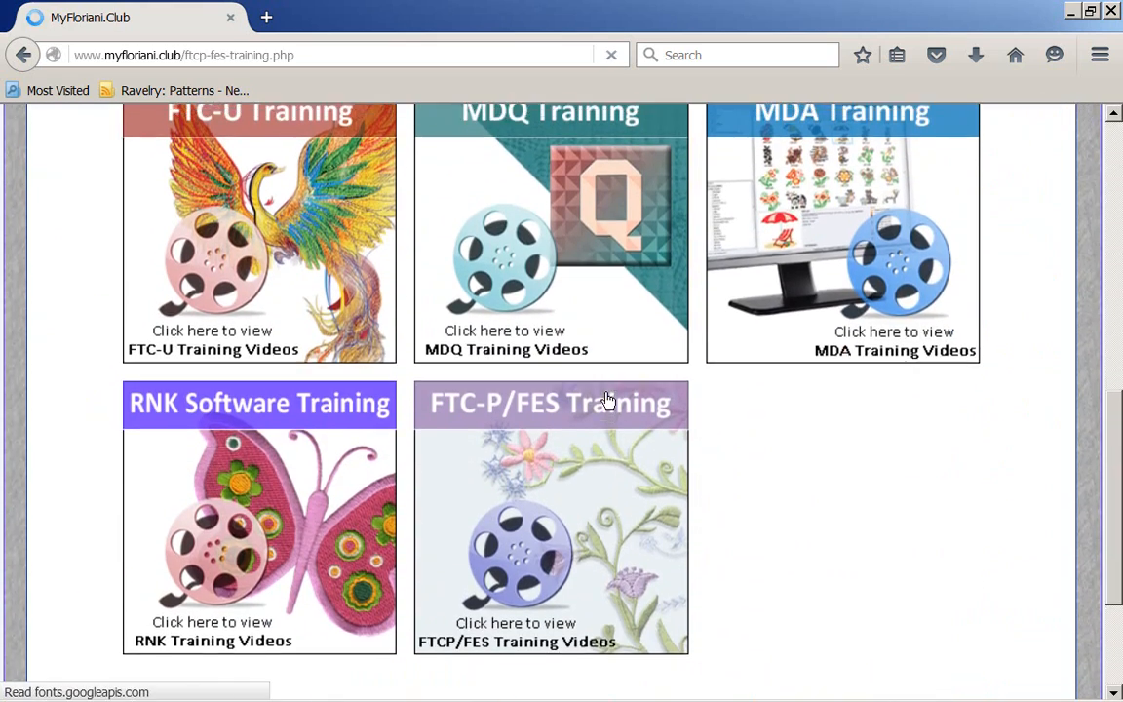
scroll(438, 391, "down", 5)
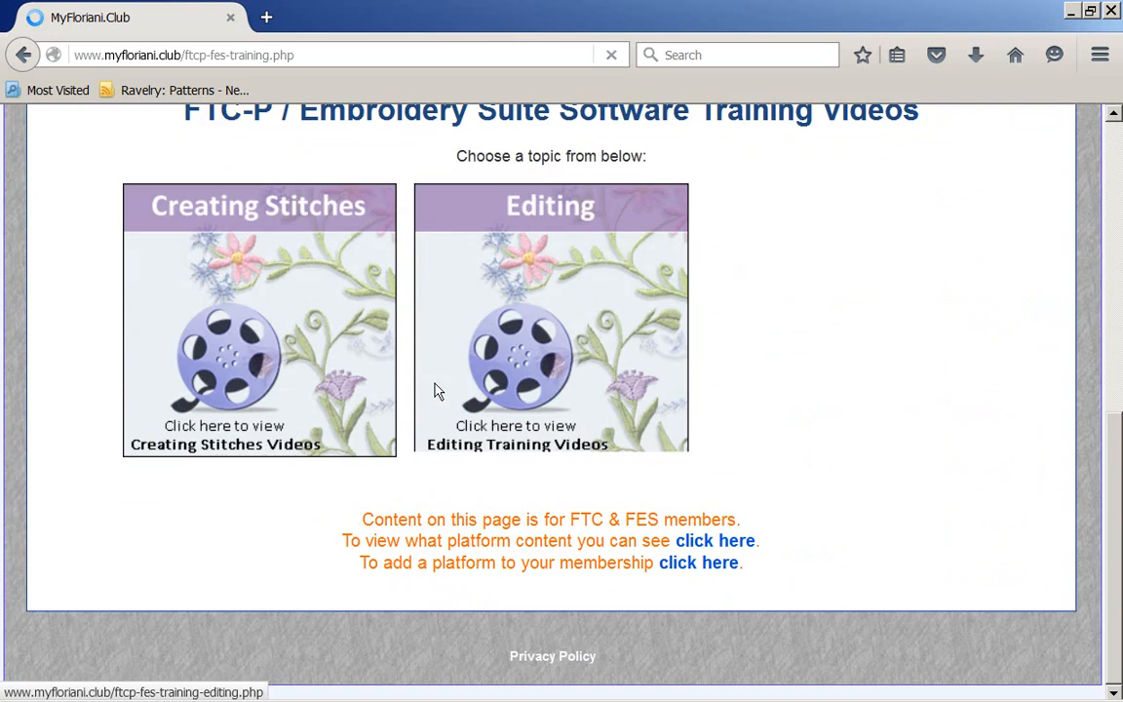
scroll(438, 391, "up", 3)
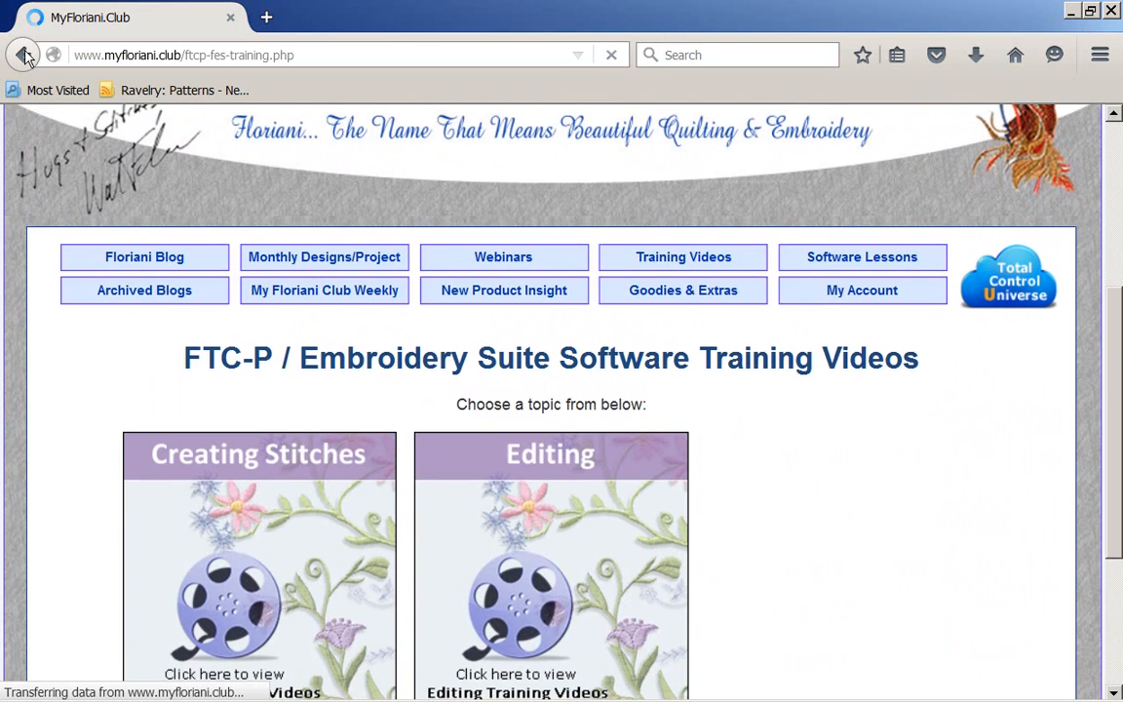
left_click(24, 55)
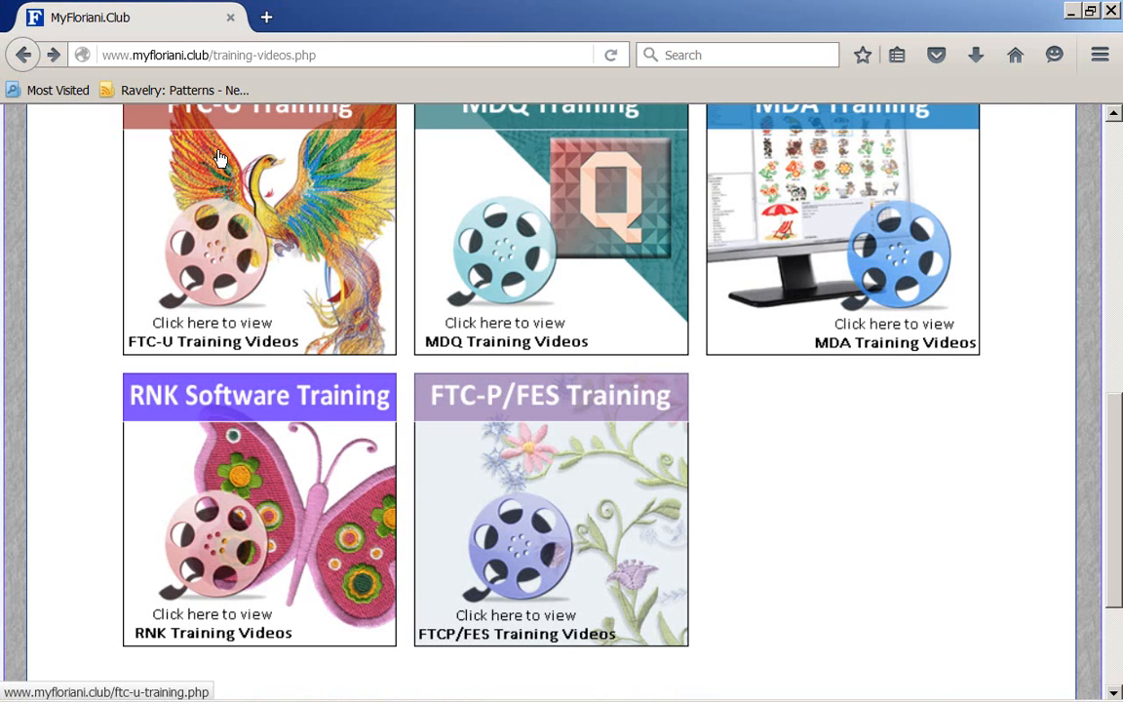
Open the FTC-U training videos, look through the Editing category, and return to the topic overview.
scroll(220, 158, "up", 1)
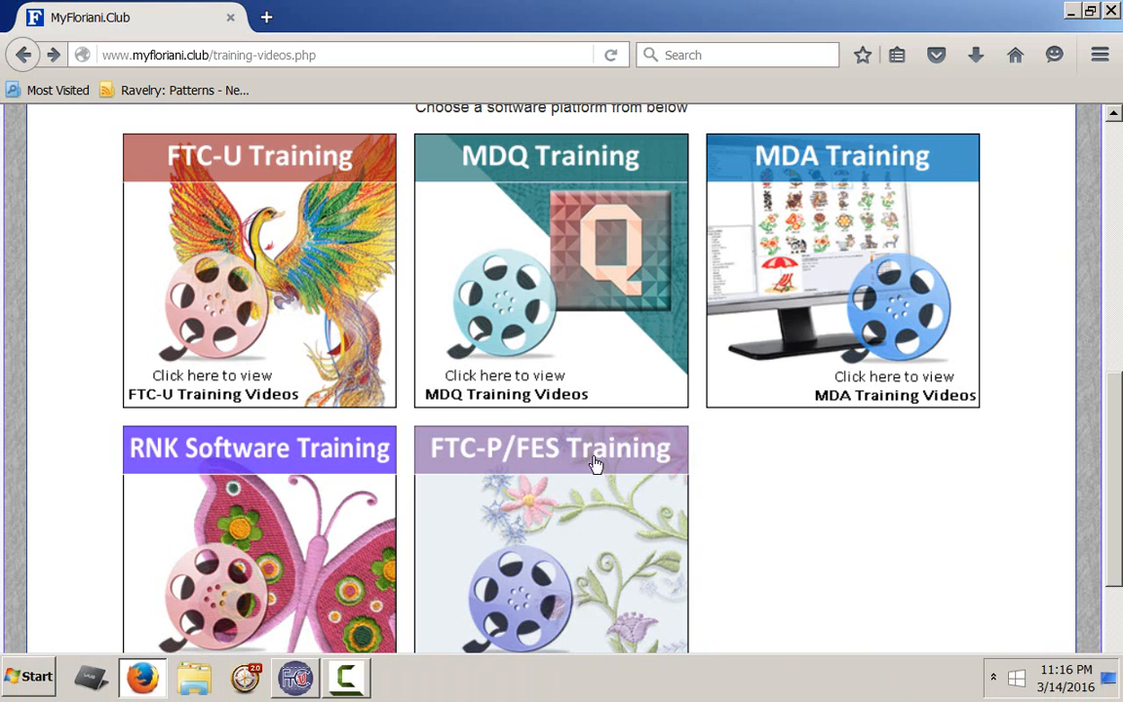
left_click(214, 218)
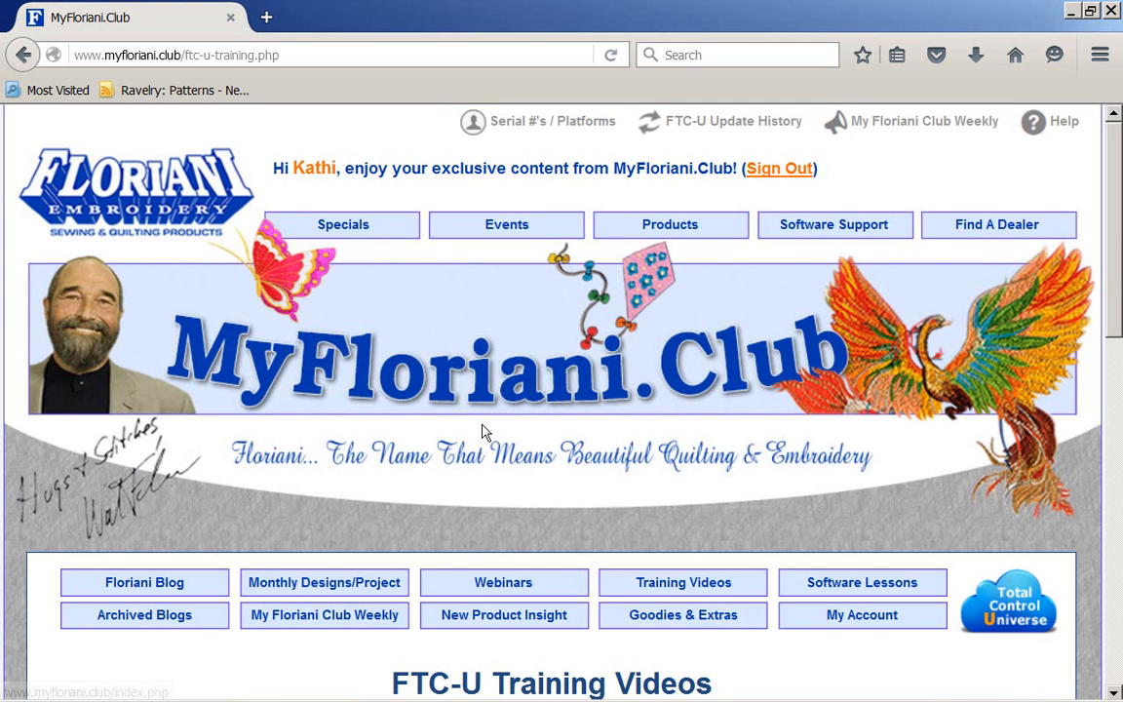
scroll(484, 432, "down", 5)
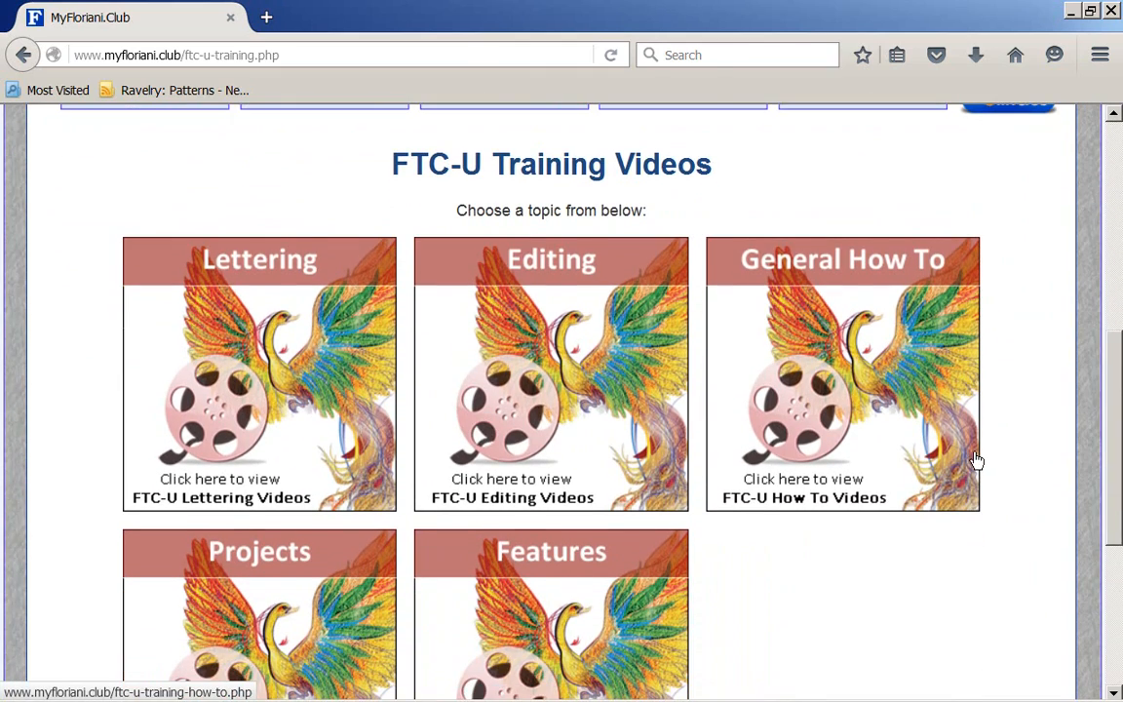
scroll(976, 460, "down", 2)
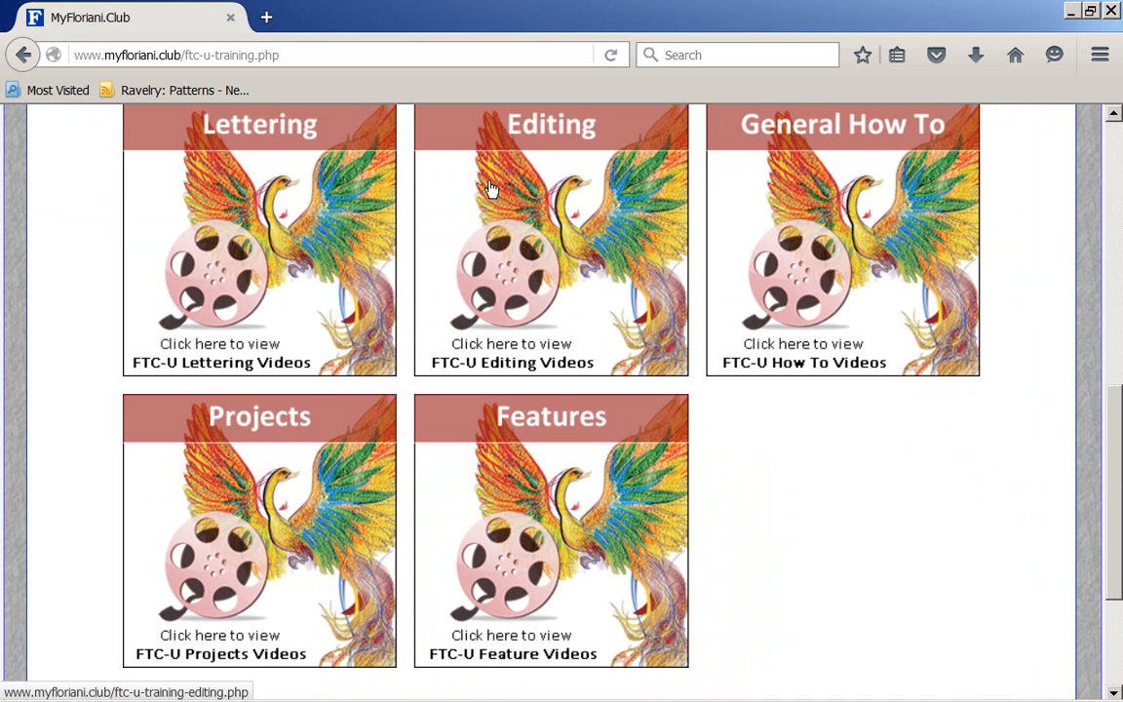
left_click(524, 320)
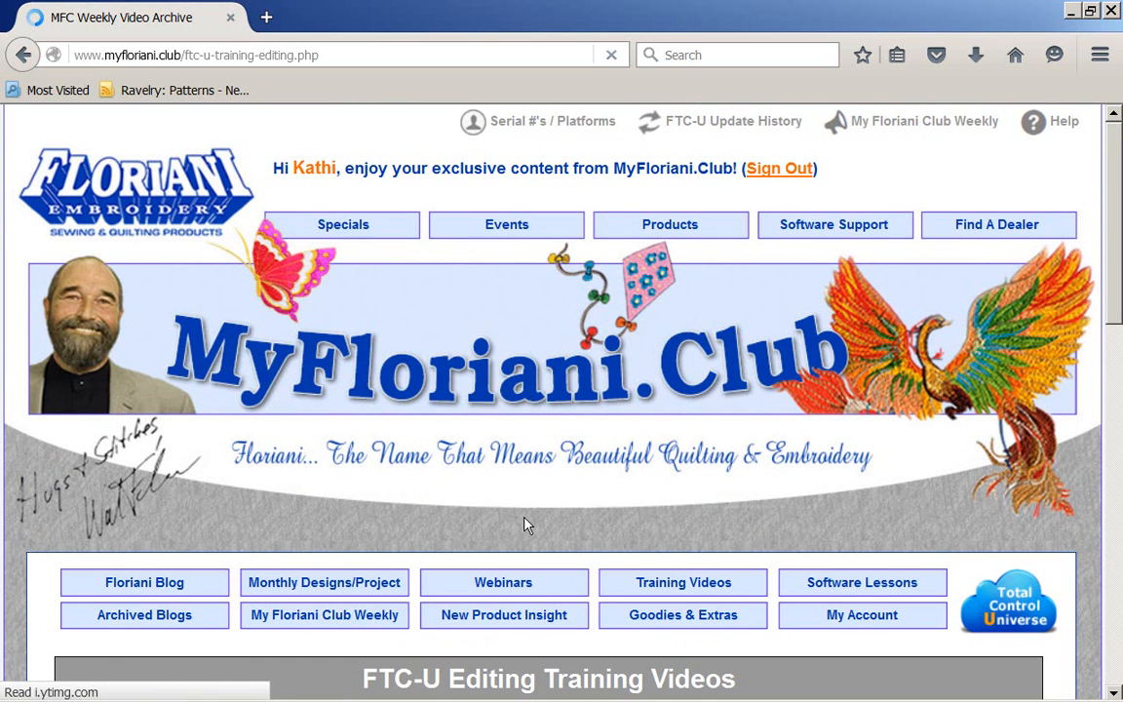
scroll(524, 525, "down", 10)
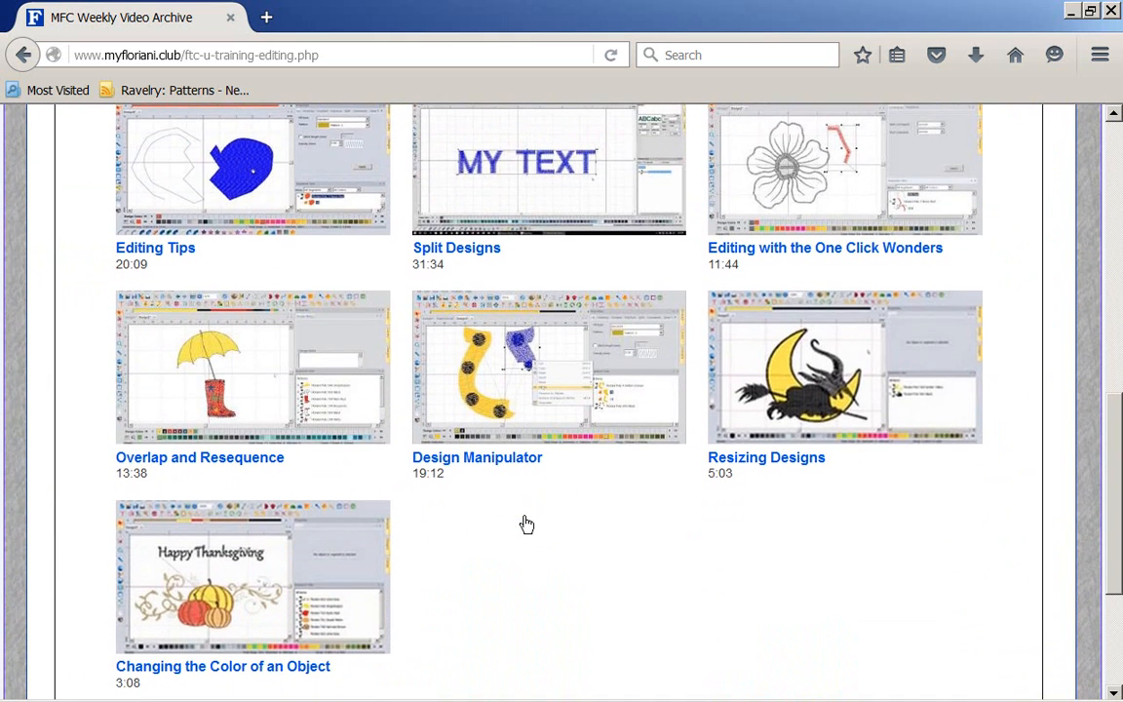
left_click(26, 58)
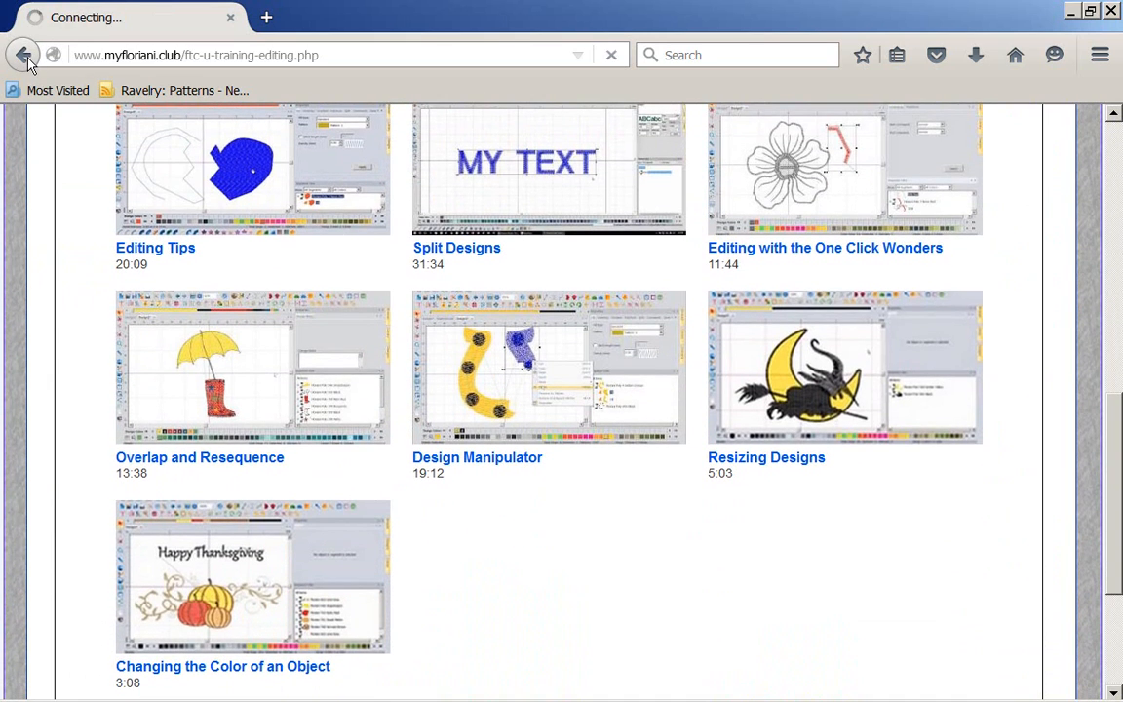
Browse both pages of the FTC-U General How To videos and close the website.
left_click(834, 280)
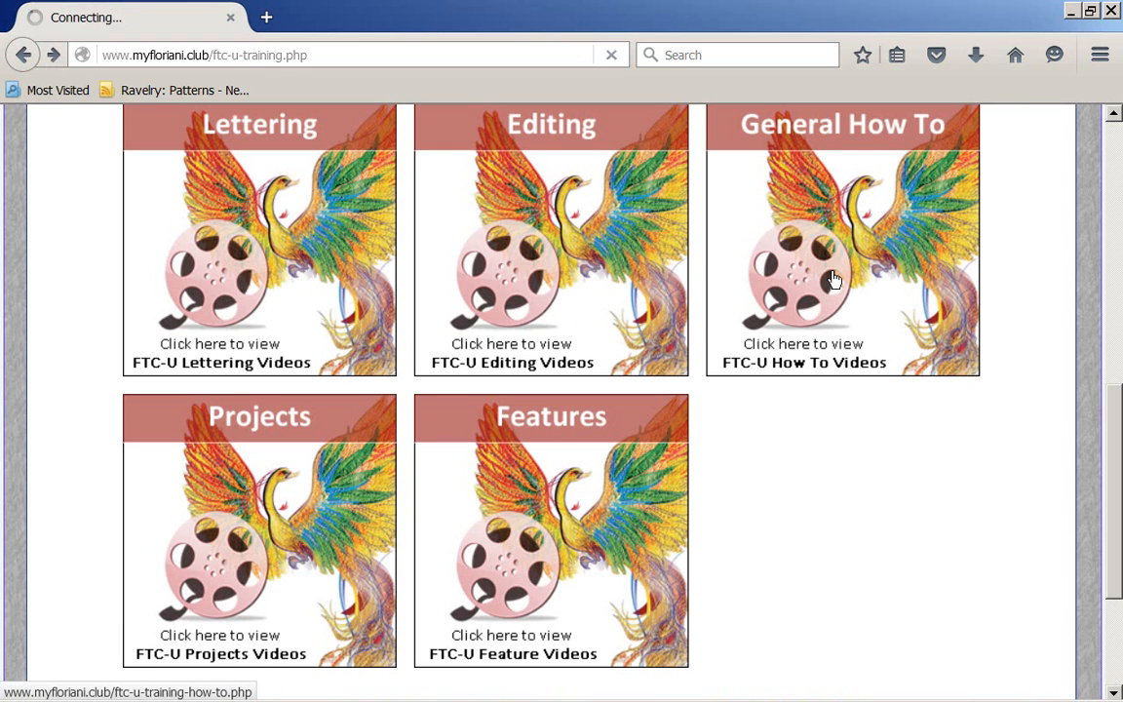
scroll(601, 507, "down", 8)
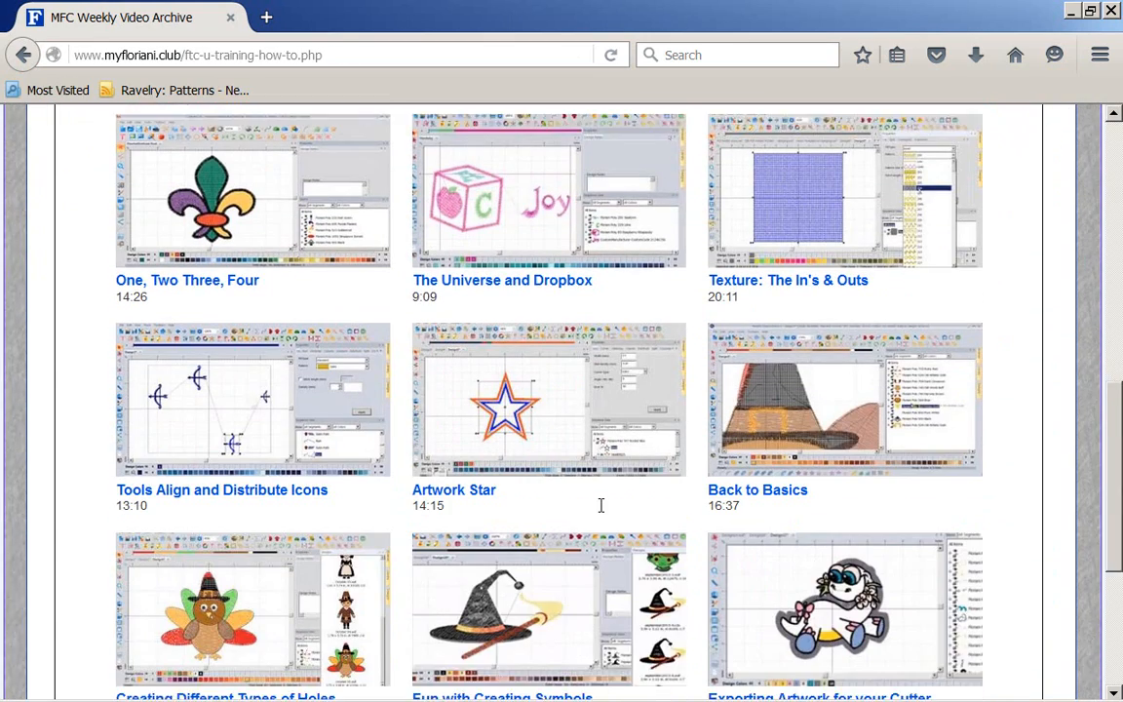
scroll(601, 505, "down", 3)
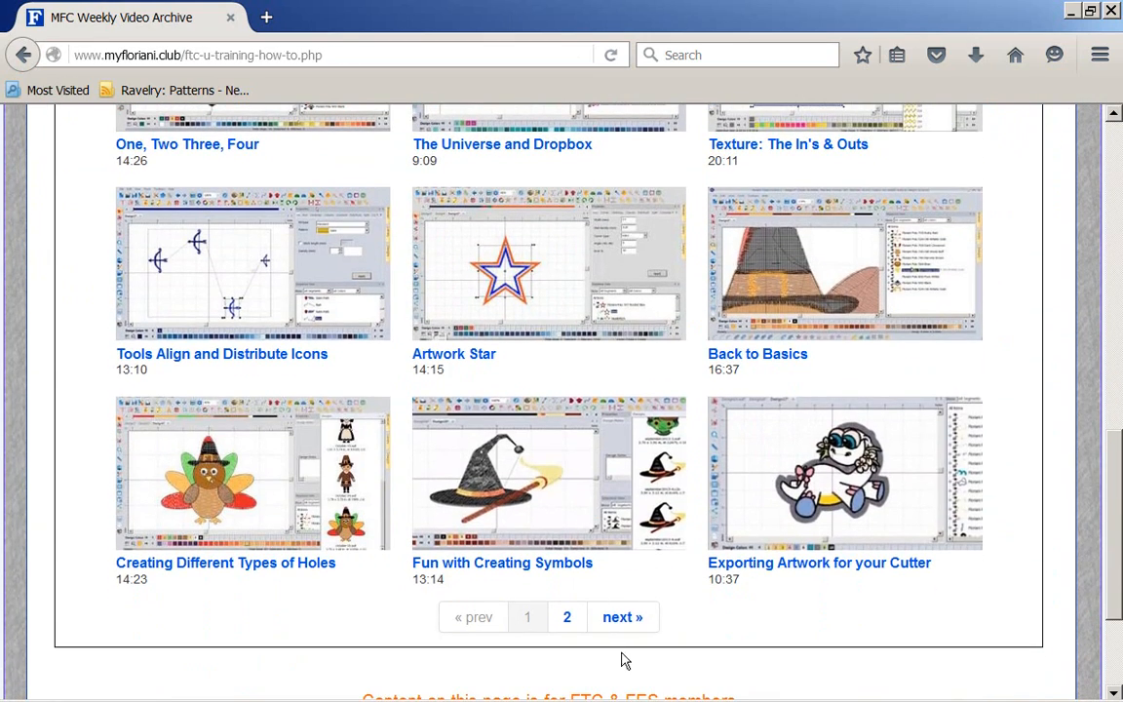
left_click(621, 620)
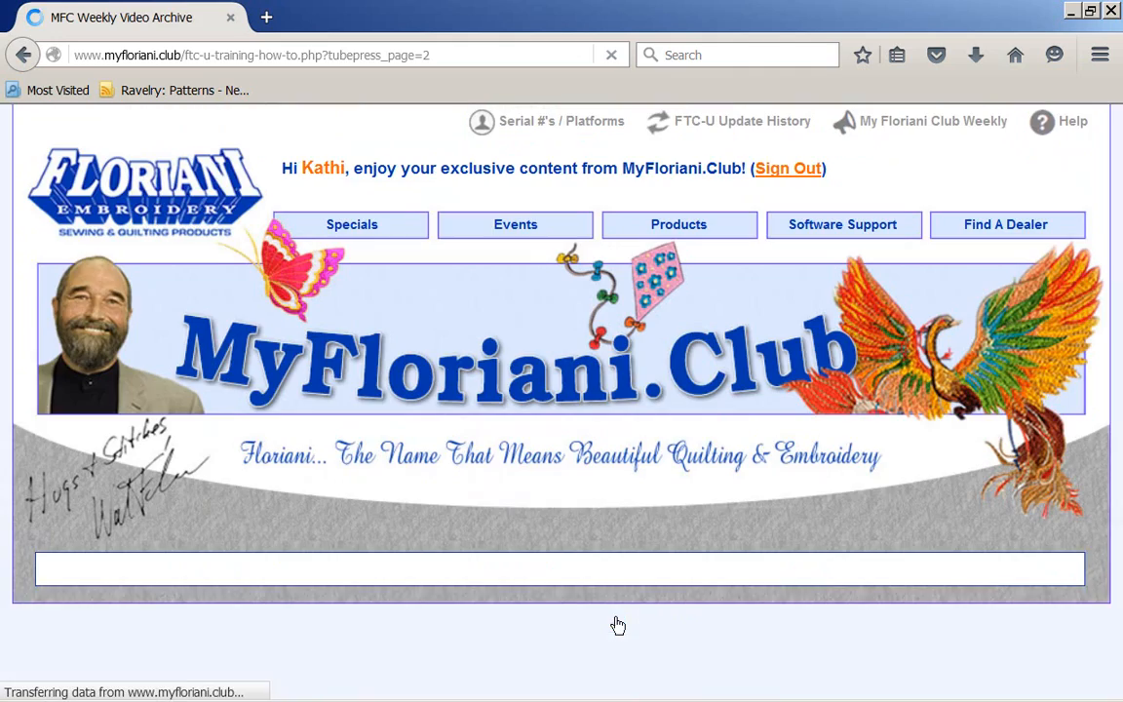
scroll(616, 620, "down", 6)
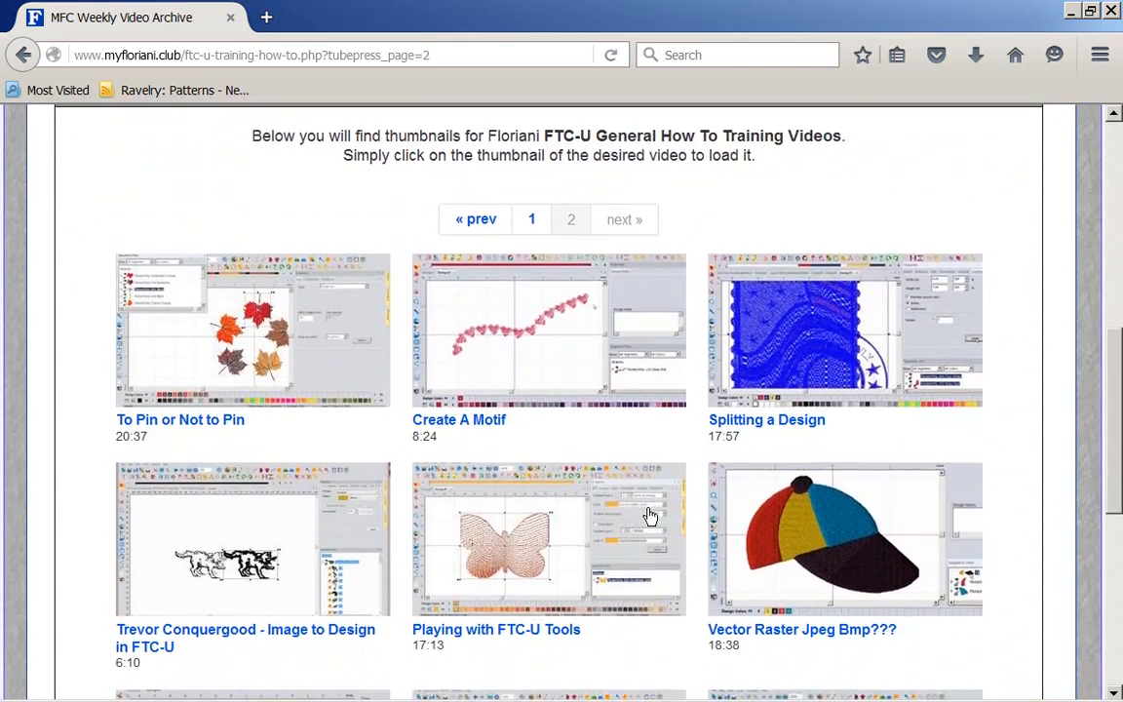
scroll(649, 515, "down", 6)
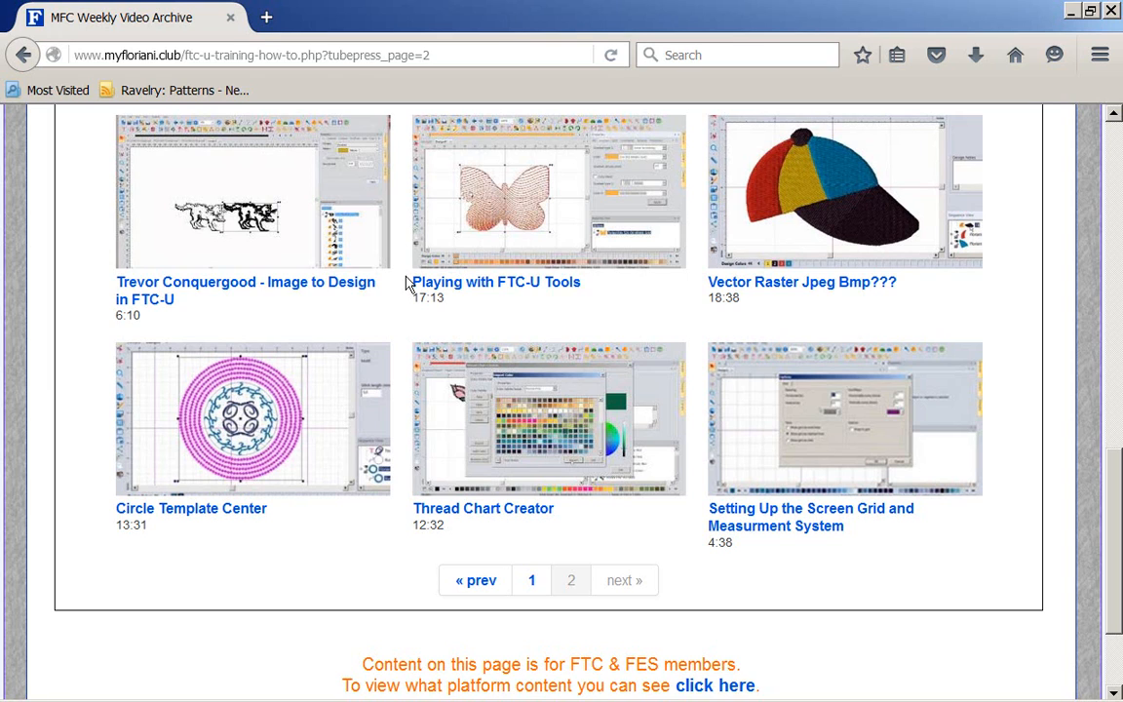
left_click(231, 18)
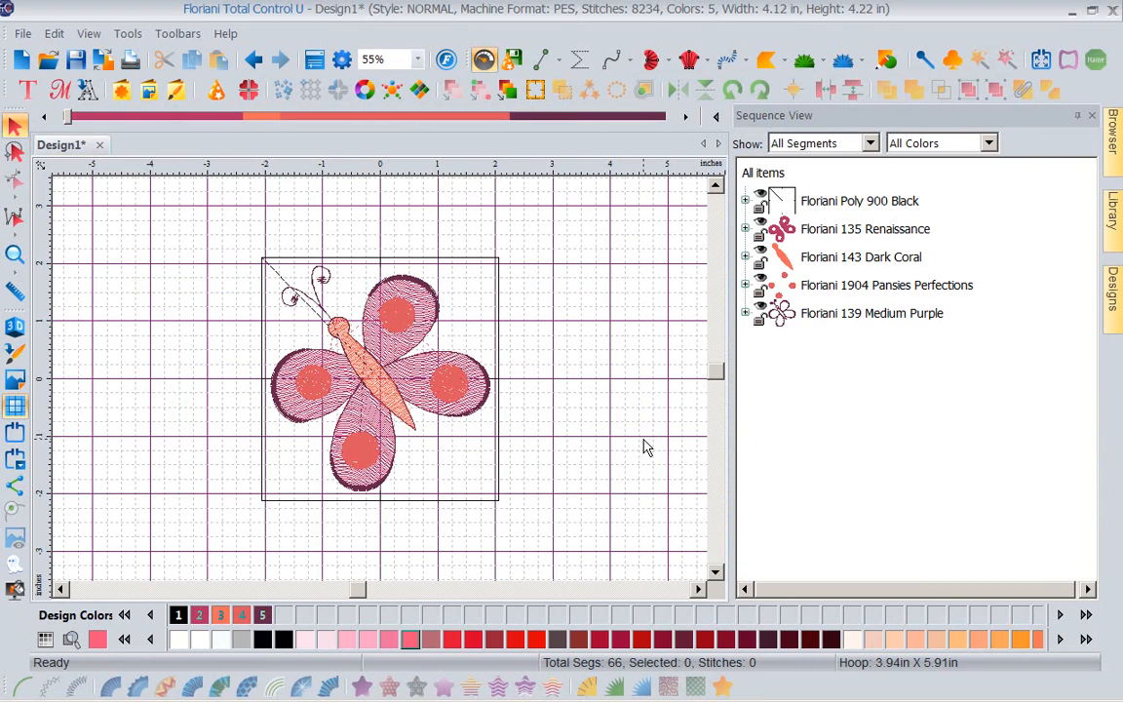